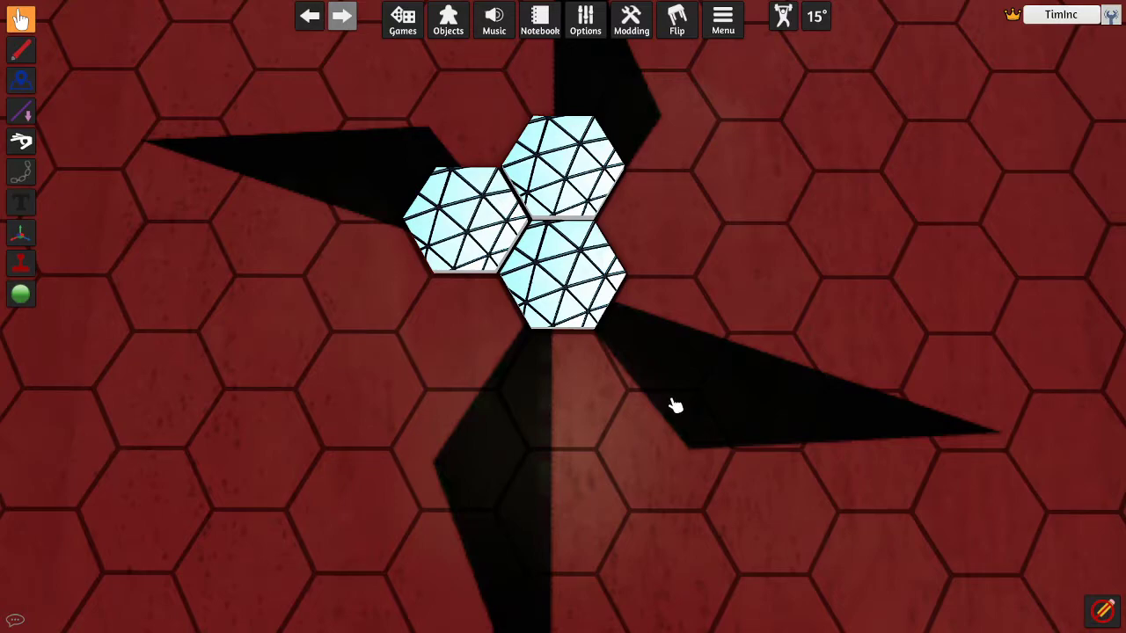
Step: Review the custom tile settings of the uppermost hex tile, then close them without changes
key("w")
key("a")
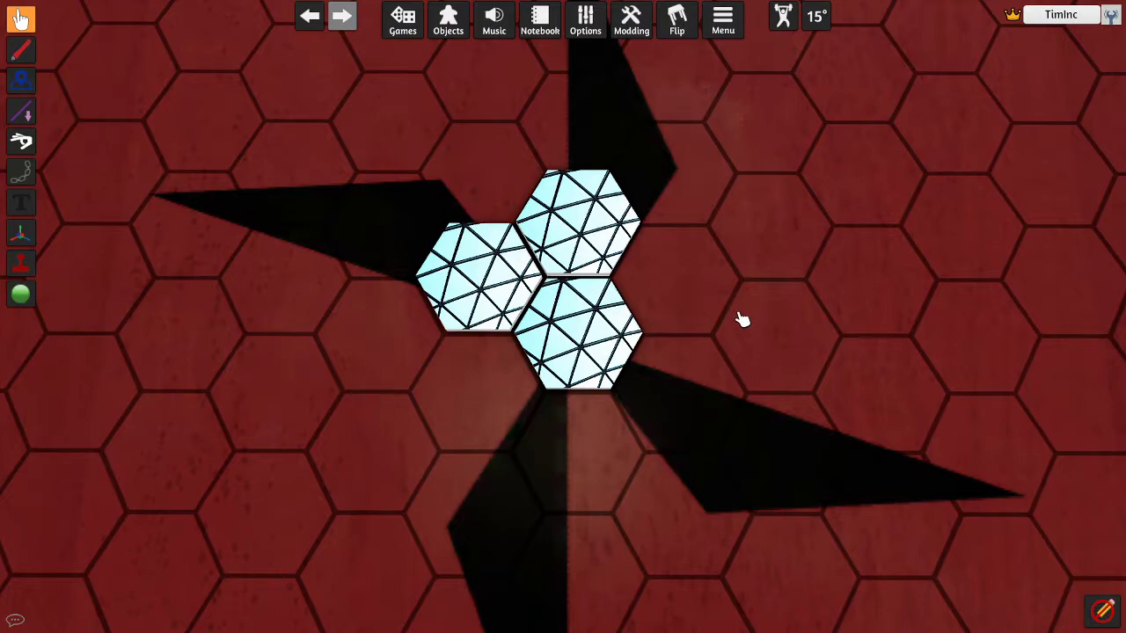
right_click(599, 223)
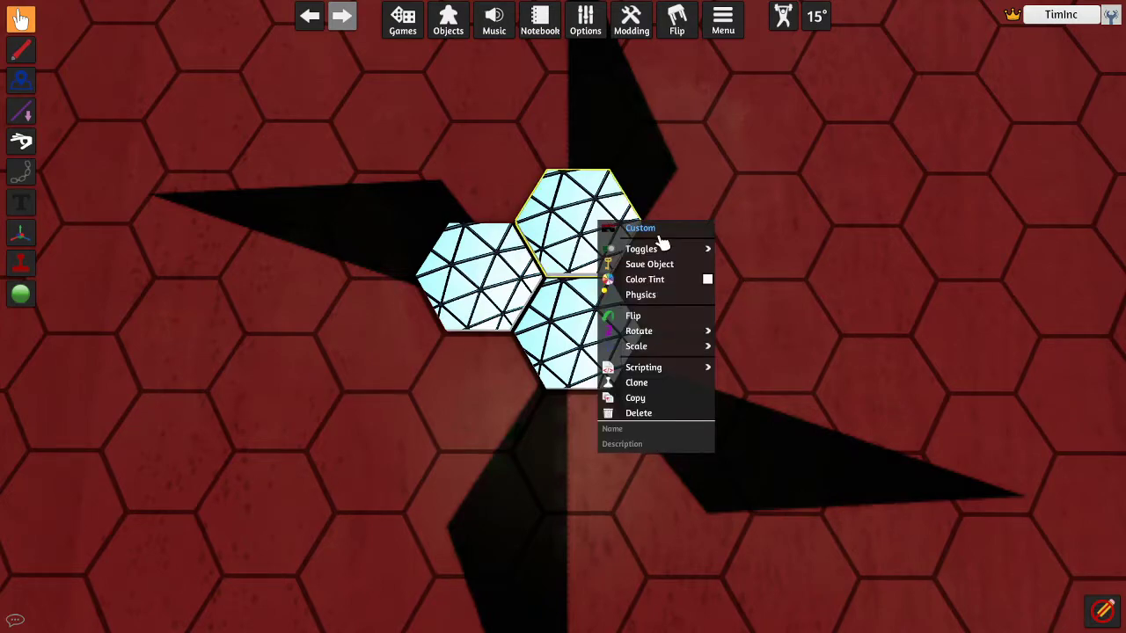
left_click(642, 229)
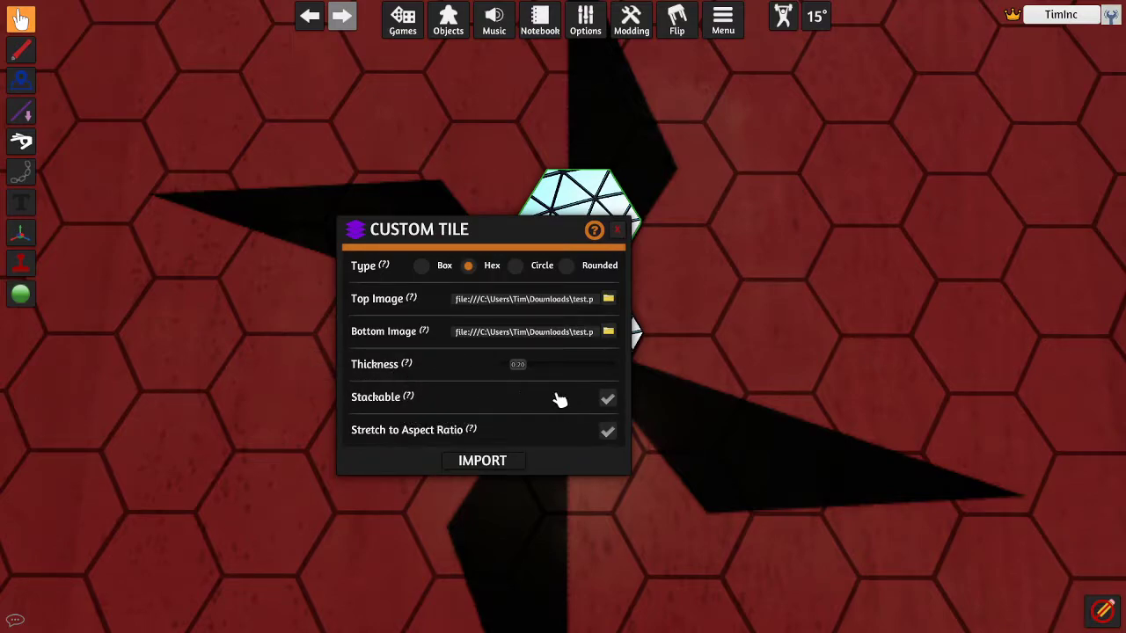
left_click(618, 232)
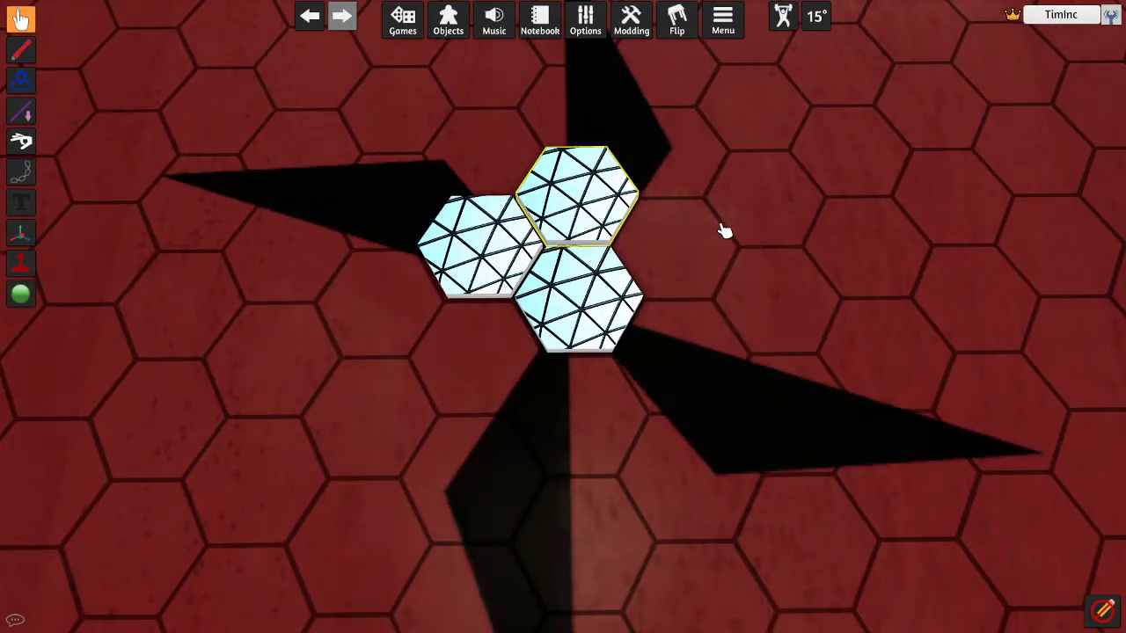
Step: Review the table's grid options, including type, snapping and grid size, without changing them
left_click(607, 47)
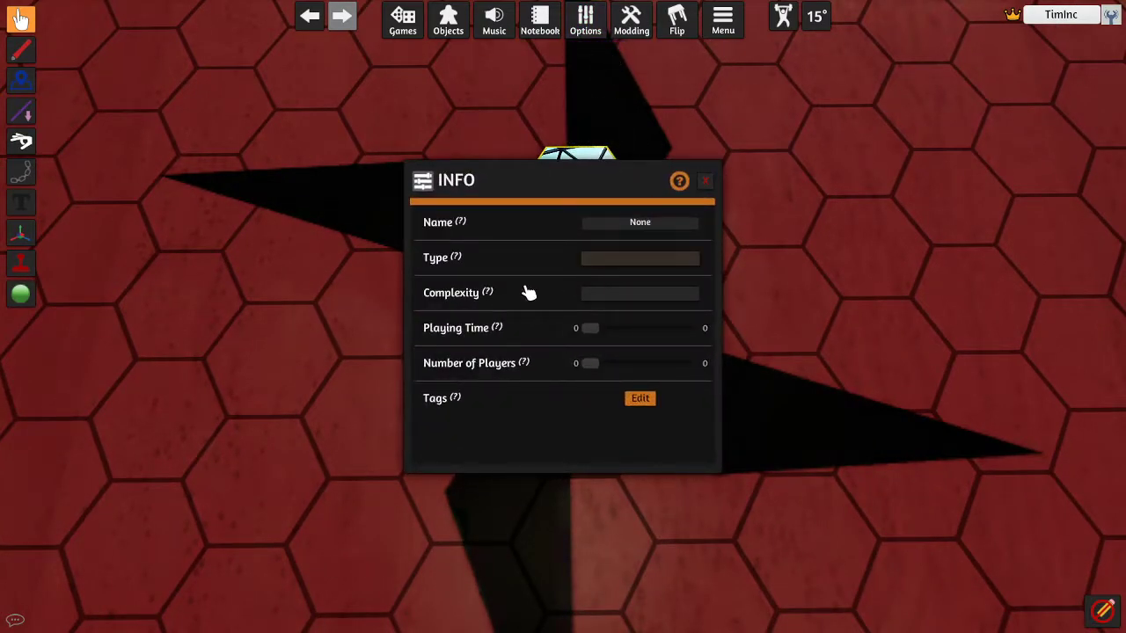
left_click(715, 180)
mouse_move(586, 26)
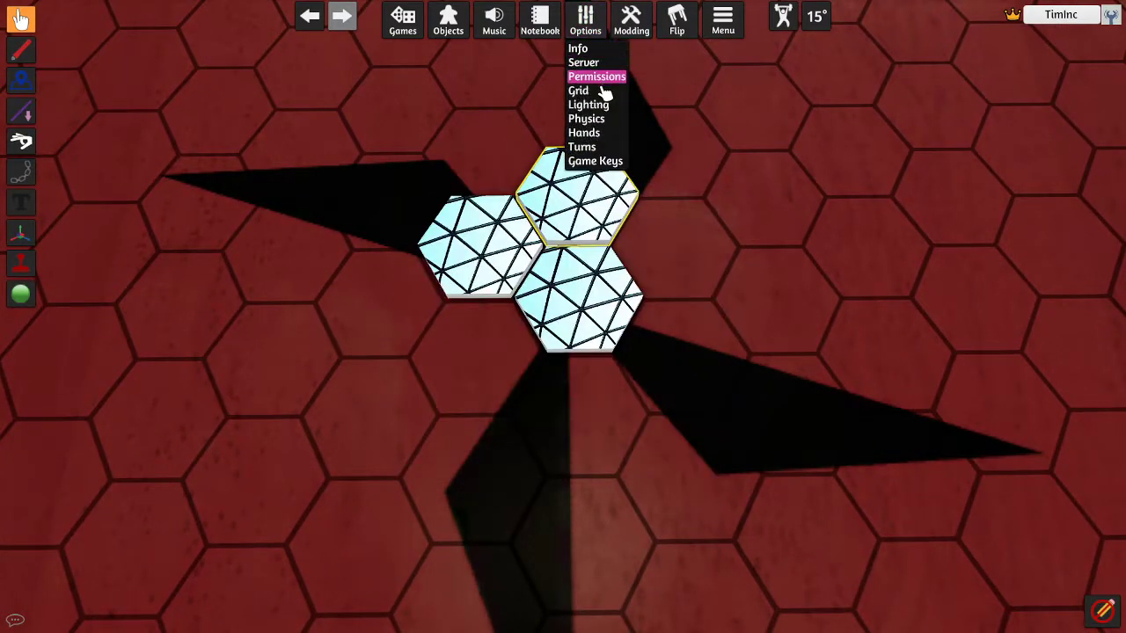
left_click(605, 92)
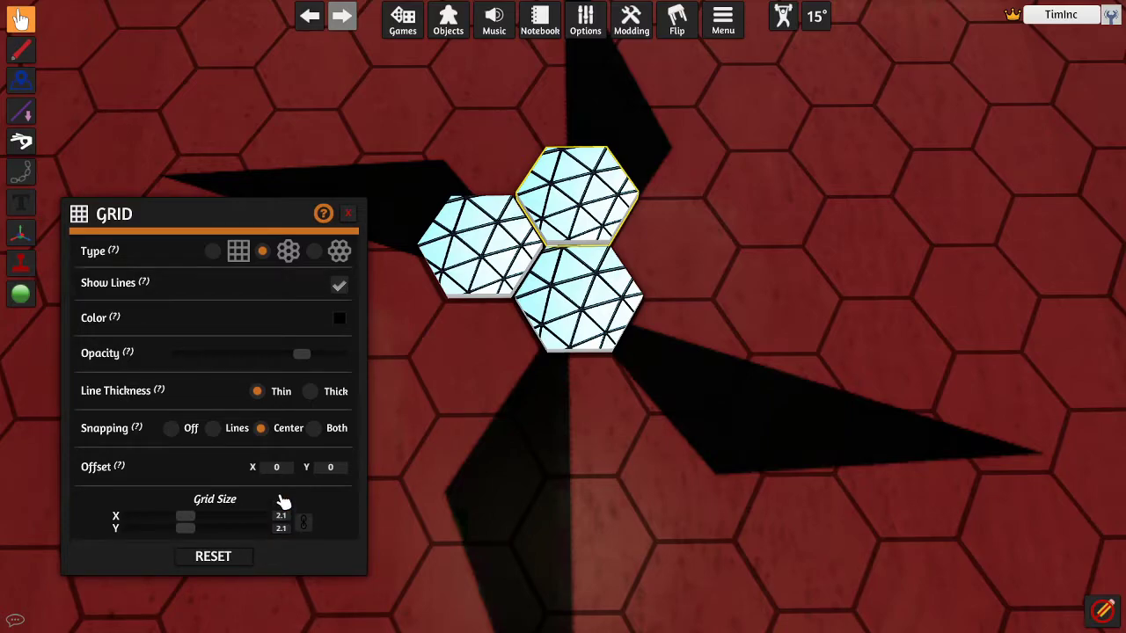
left_click(350, 218)
Step: Paste copies of the hex tile into the empty cells to complete a ring of six around the central tile
left_click_drag(578, 199, 633, 234)
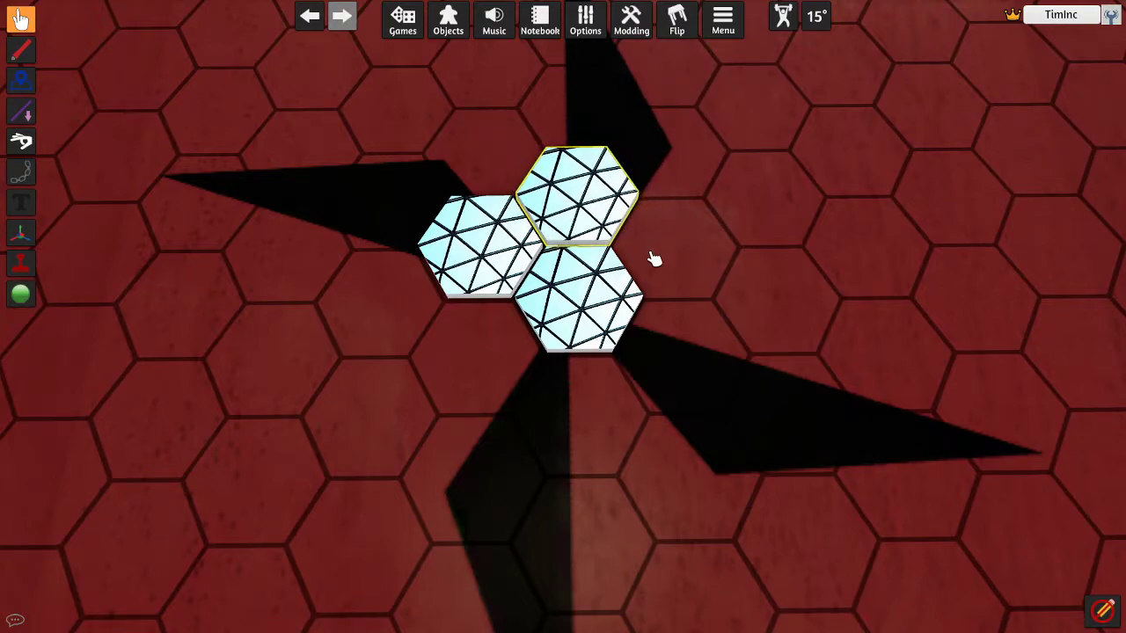
key("ctrl+v")
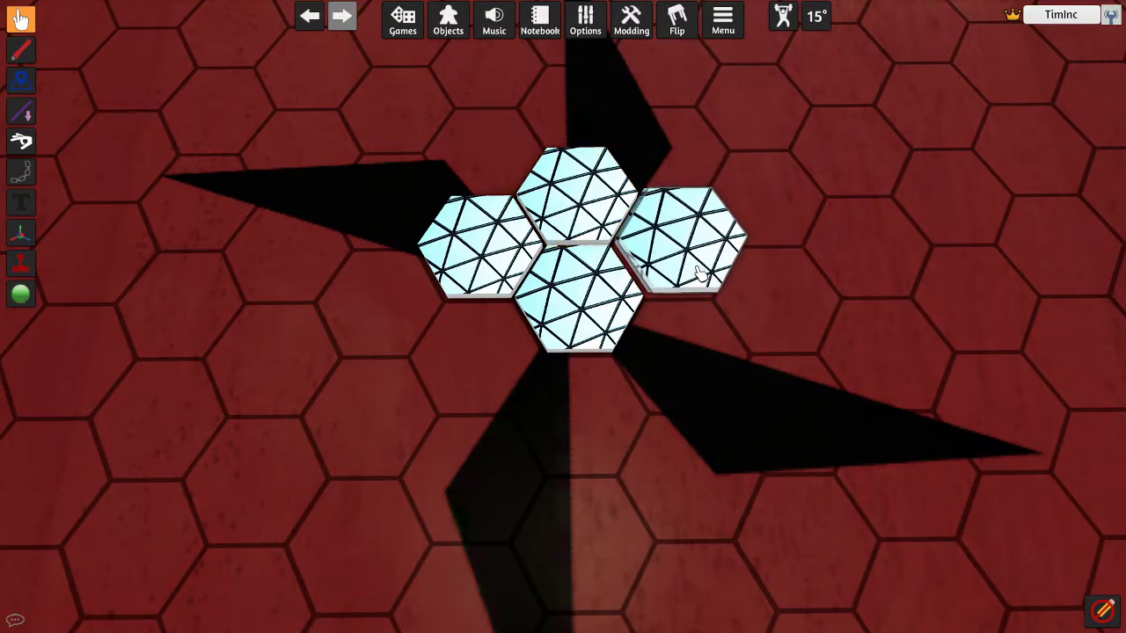
key("ctrl+v")
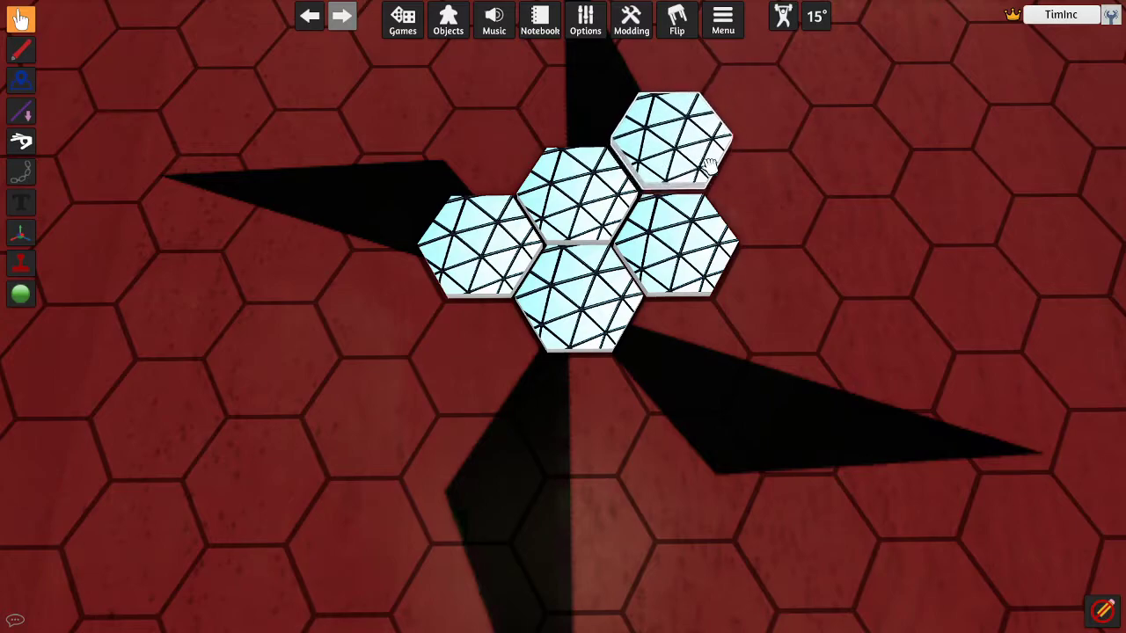
key("ctrl+v")
key("ctrl+v")
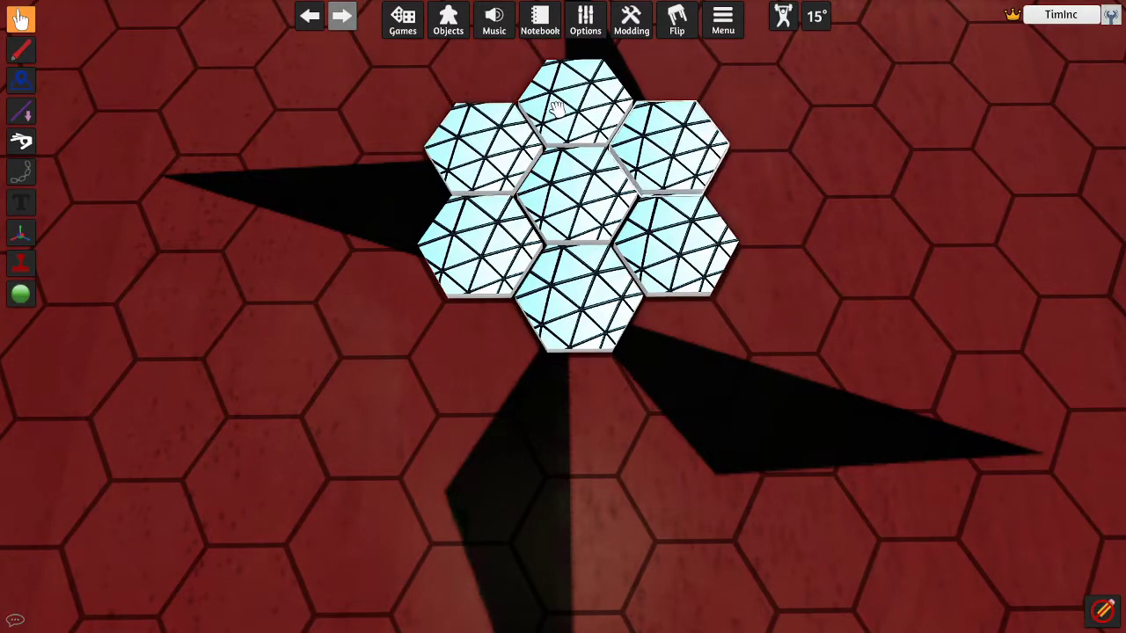
Step: Paste another hex tile on top of the central tile and inspect the stack and its neighbours up close
scroll(795, 356, "down", 2)
key("w")
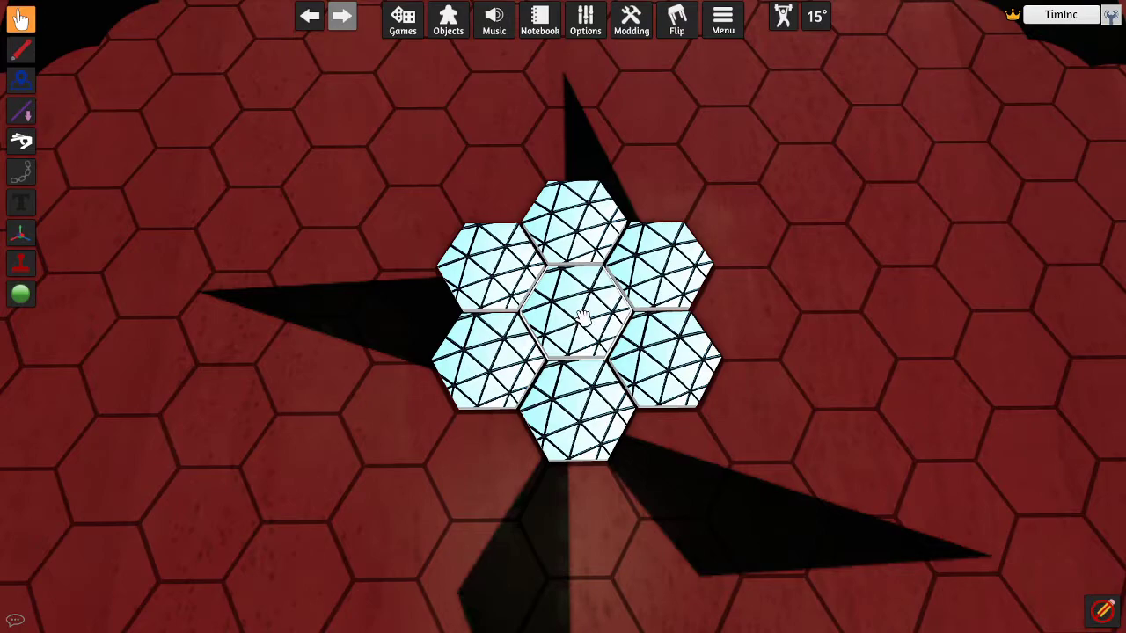
key("ctrl+v")
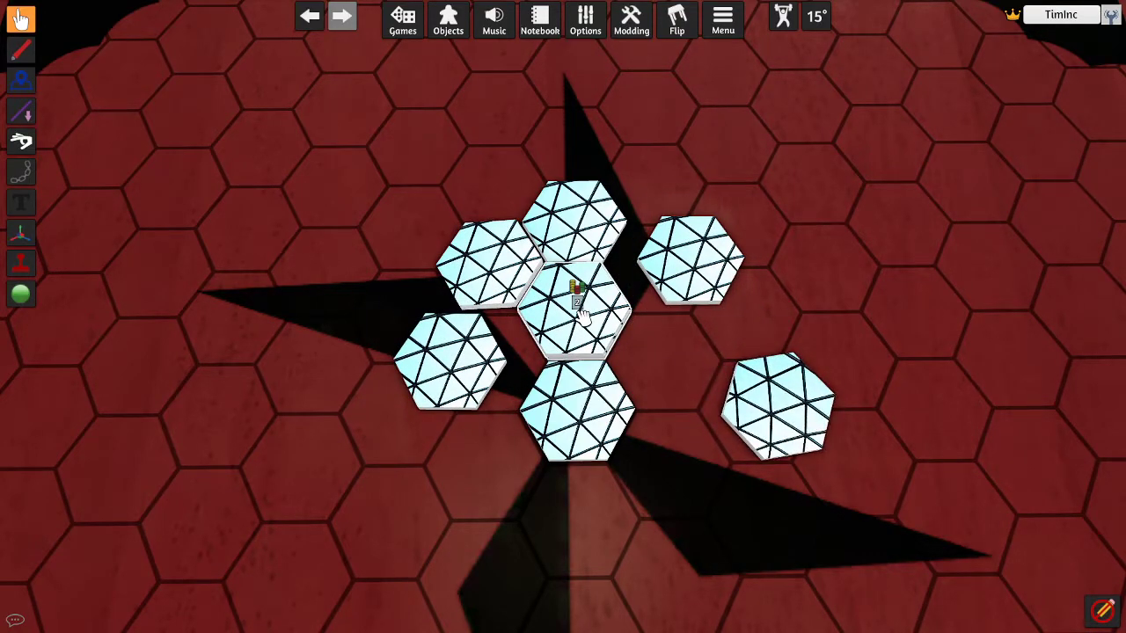
right_click_drag(691, 472, 691, 472)
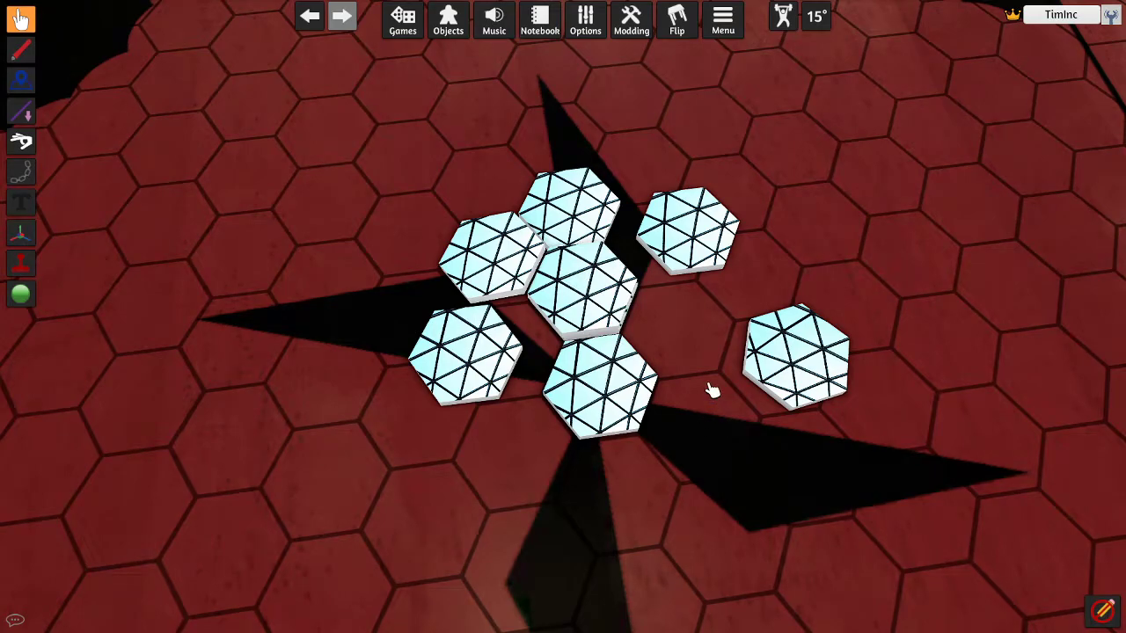
scroll(711, 391, "up", 8)
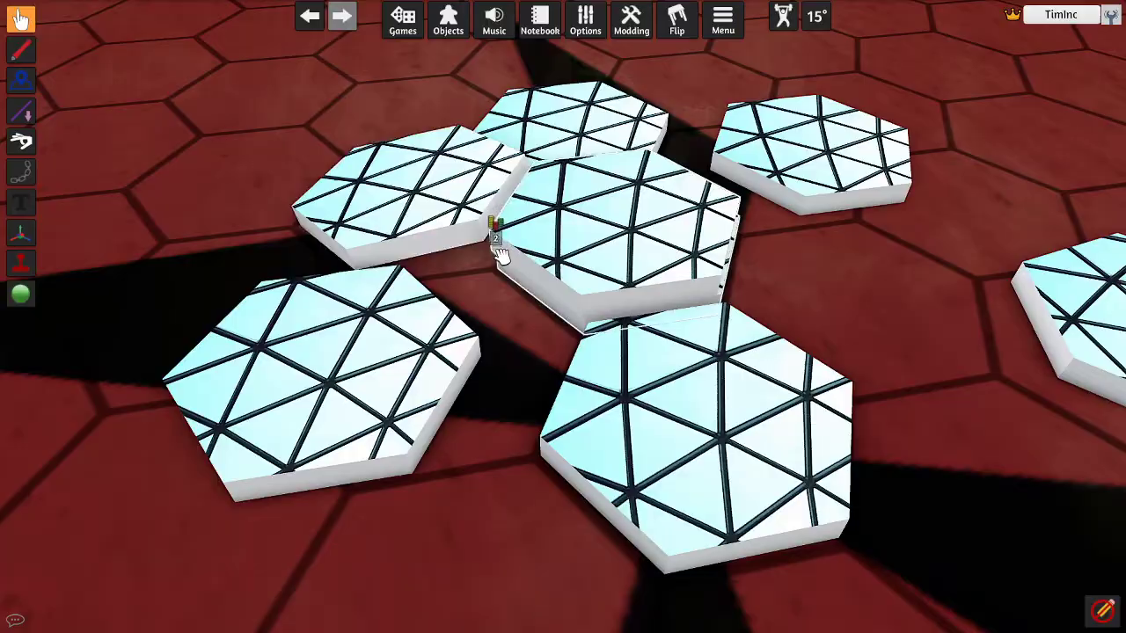
right_click_drag(827, 301, 778, 376)
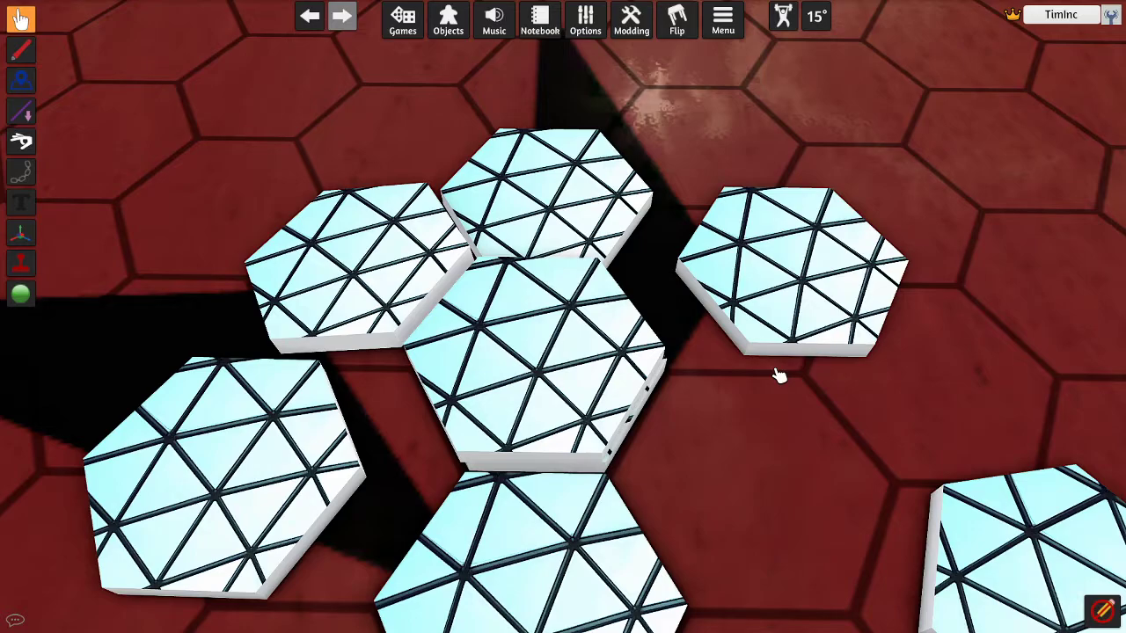
right_click_drag(548, 378, 731, 426)
scroll(732, 426, "down", 3)
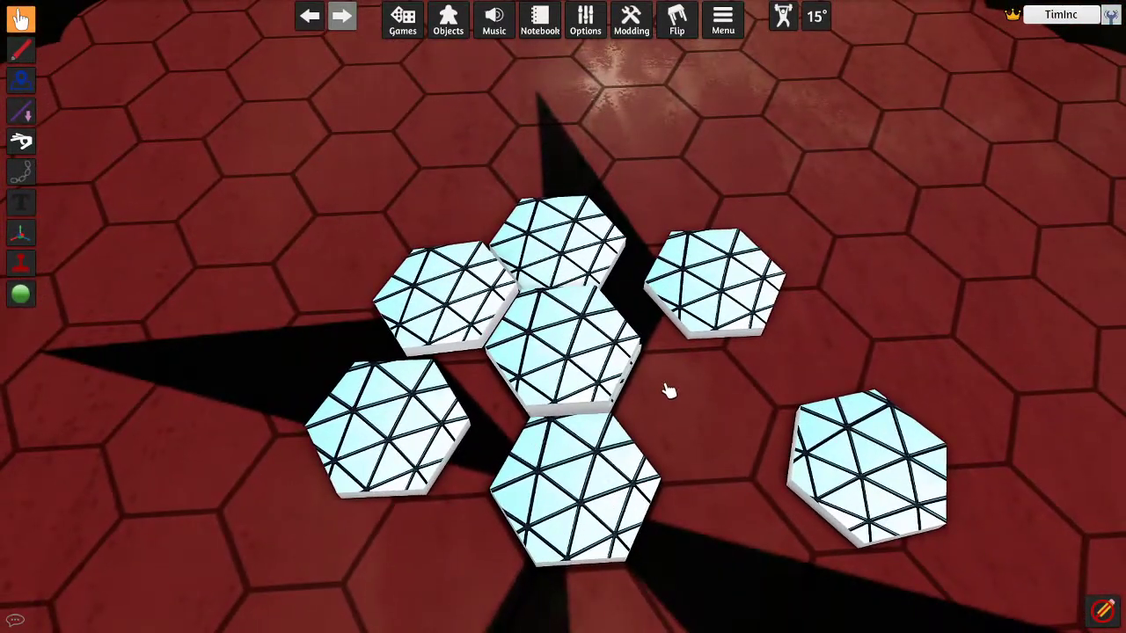
Step: Take the upper tile off the central stack, set it aside, and move the displaced tiles back into the ring
left_click_drag(871, 165, 872, 170)
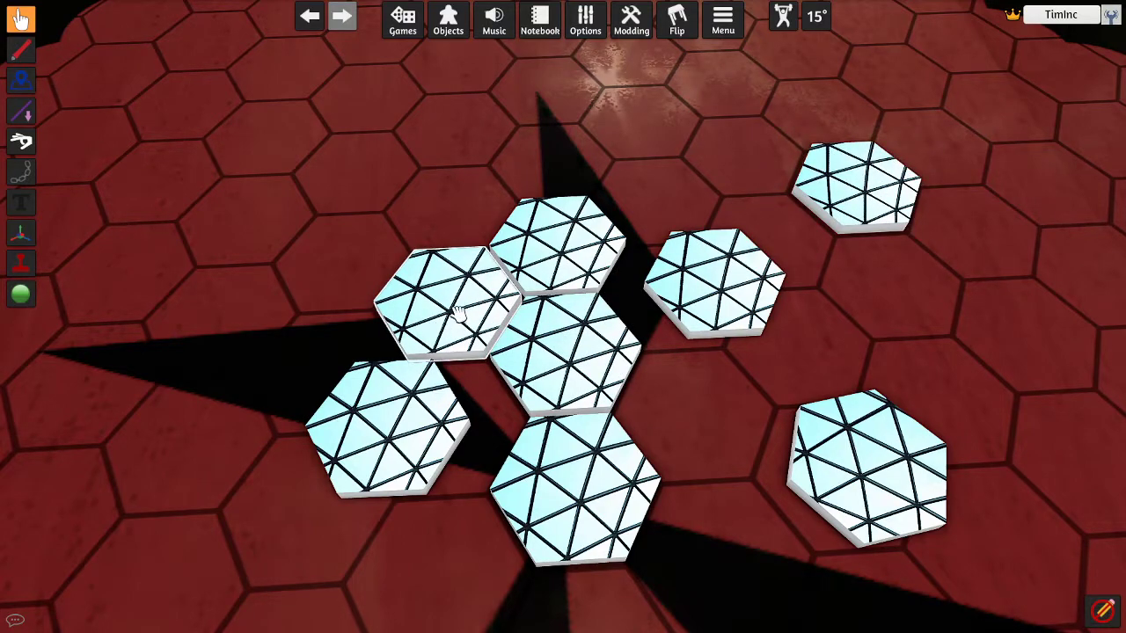
left_click_drag(437, 428, 495, 424)
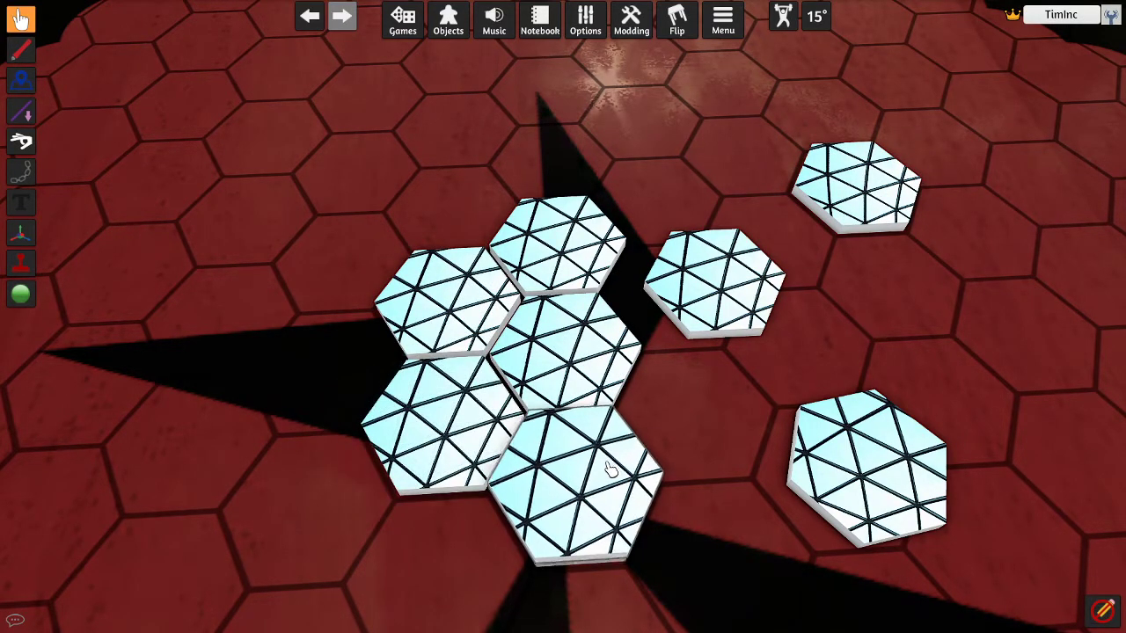
left_click_drag(880, 436, 754, 406)
left_click_drag(749, 295, 709, 289)
left_click_drag(633, 246, 635, 248)
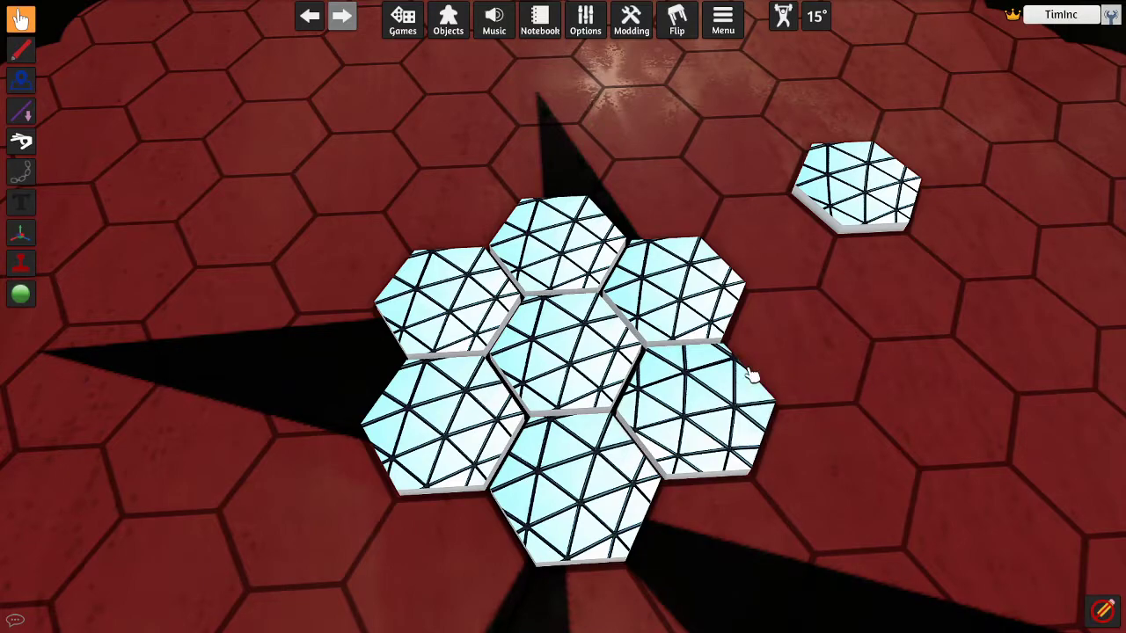
Step: Turn off Stackable in the central tile's custom settings and import the tile again
right_click(580, 352)
left_click(605, 370)
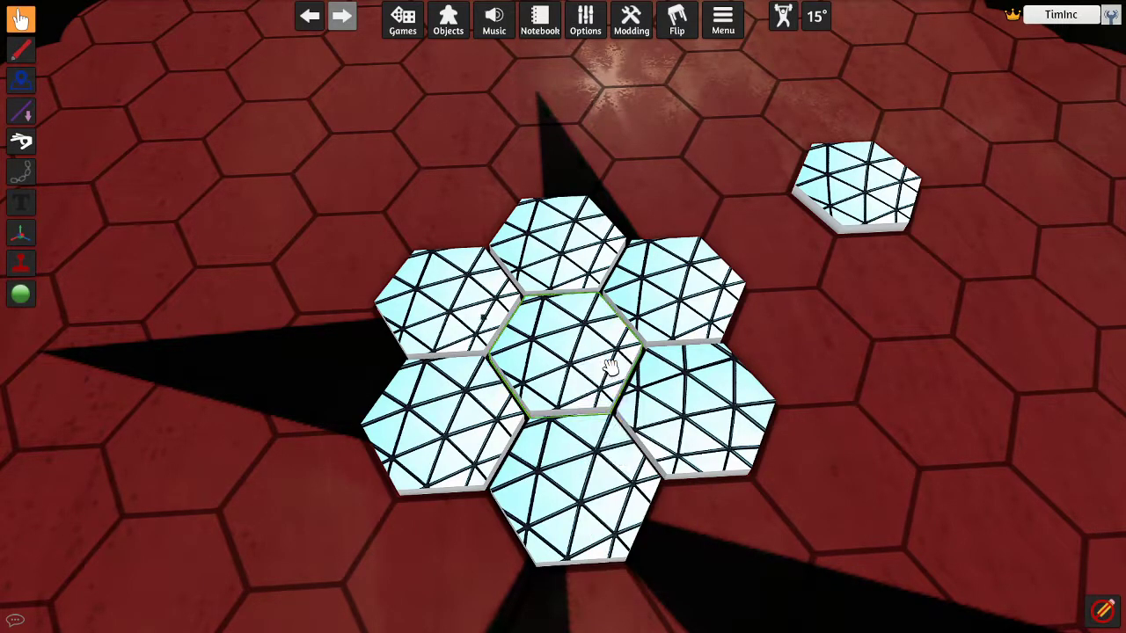
left_click(608, 399)
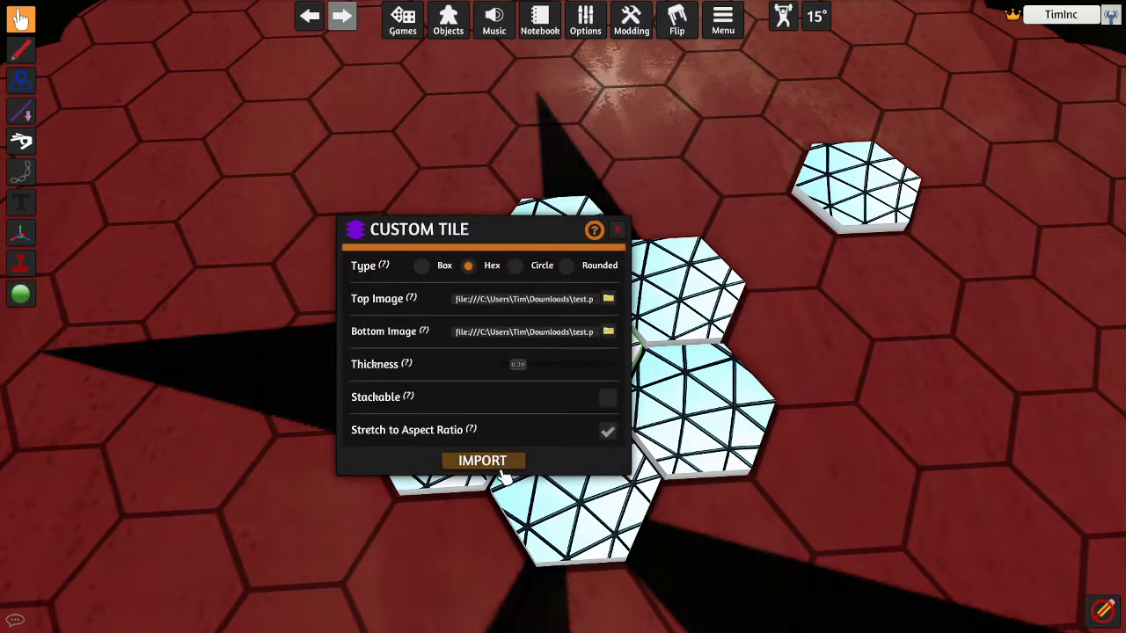
left_click(482, 460)
left_click(515, 337)
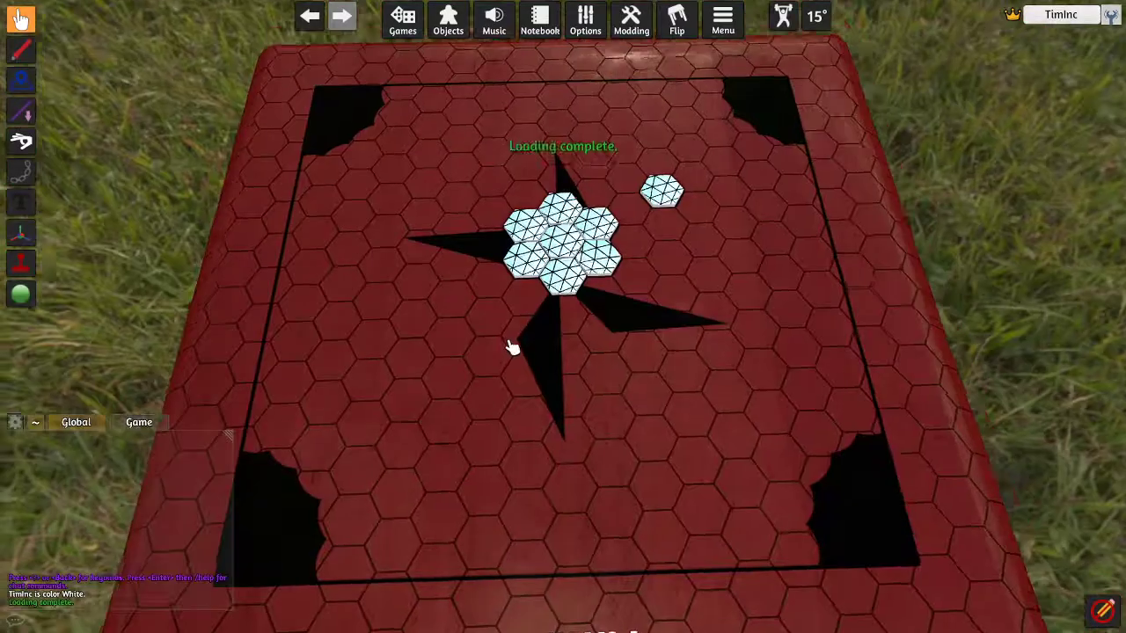
Step: Place the spare hex tile on top of the central tile and inspect the arrangement from several angles
scroll(687, 330, "up", 3)
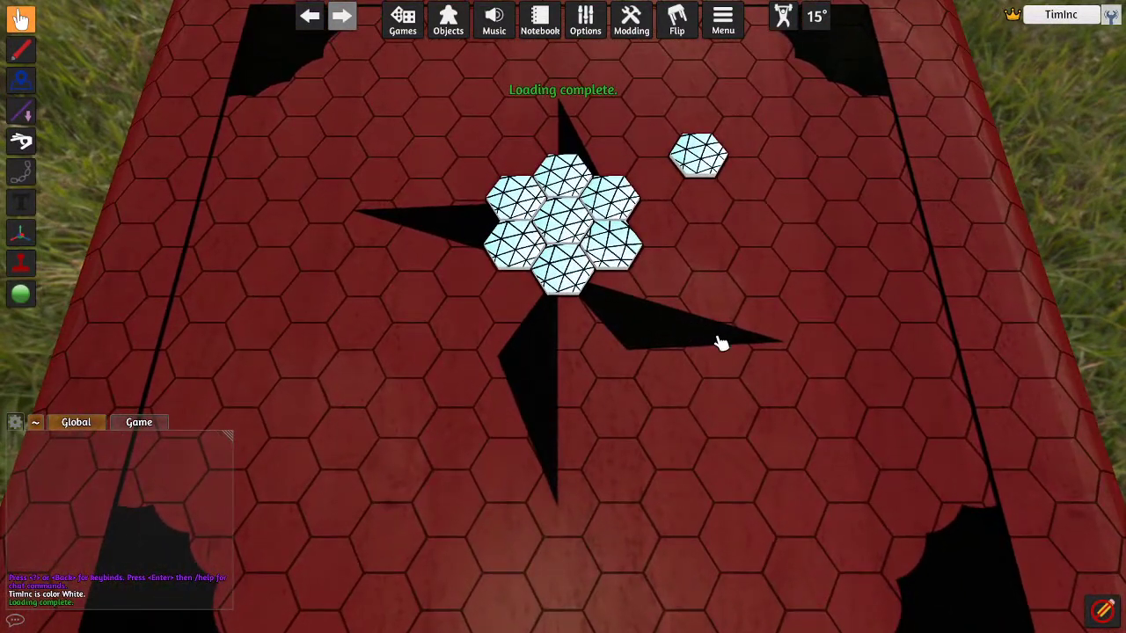
scroll(719, 339, "up", 5)
scroll(792, 334, "up", 3)
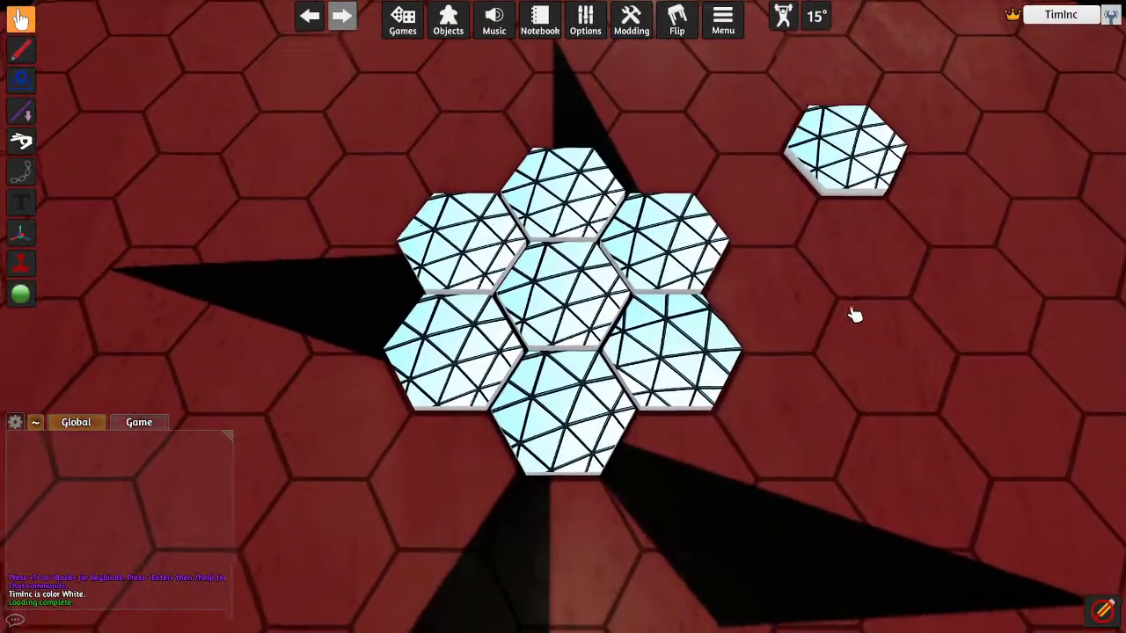
left_click_drag(858, 172, 596, 279)
right_click_drag(872, 404, 1013, 290)
scroll(1011, 292, "up", 8)
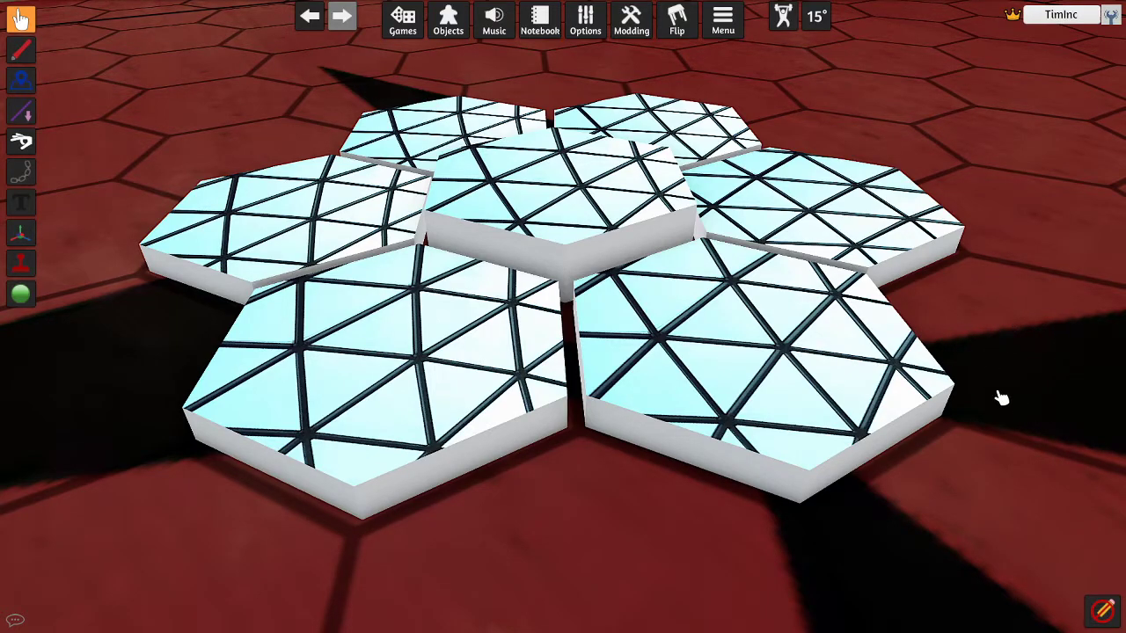
right_click_drag(1014, 199, 967, 258)
scroll(830, 322, "down", 3)
right_click_drag(829, 322, 838, 292)
right_click_drag(589, 411, 618, 411)
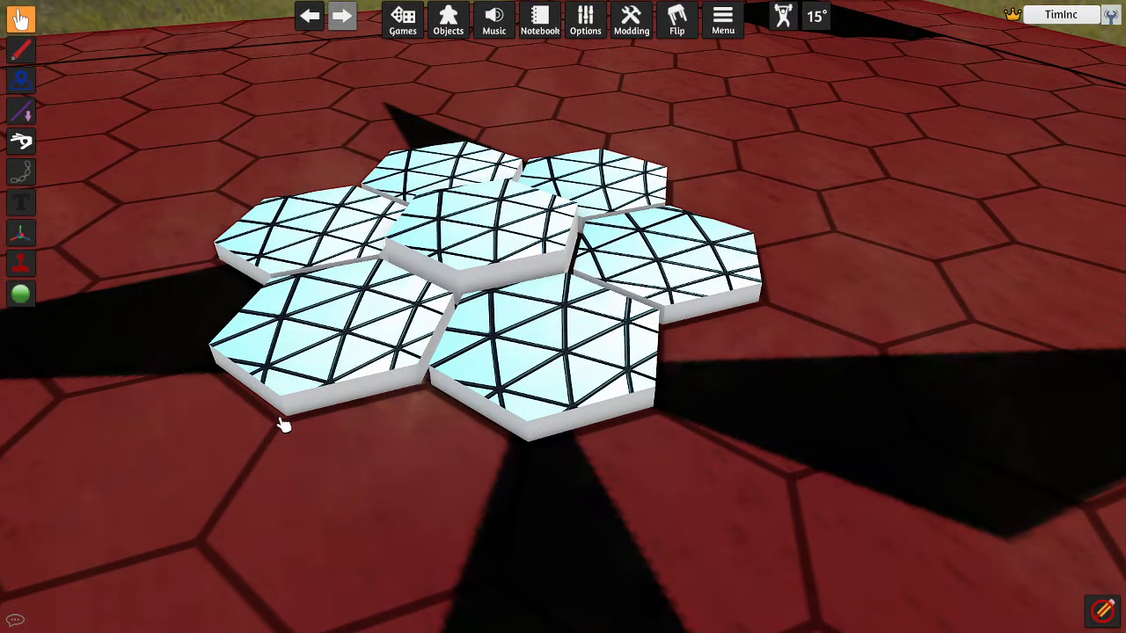
right_click_drag(1011, 295, 960, 326)
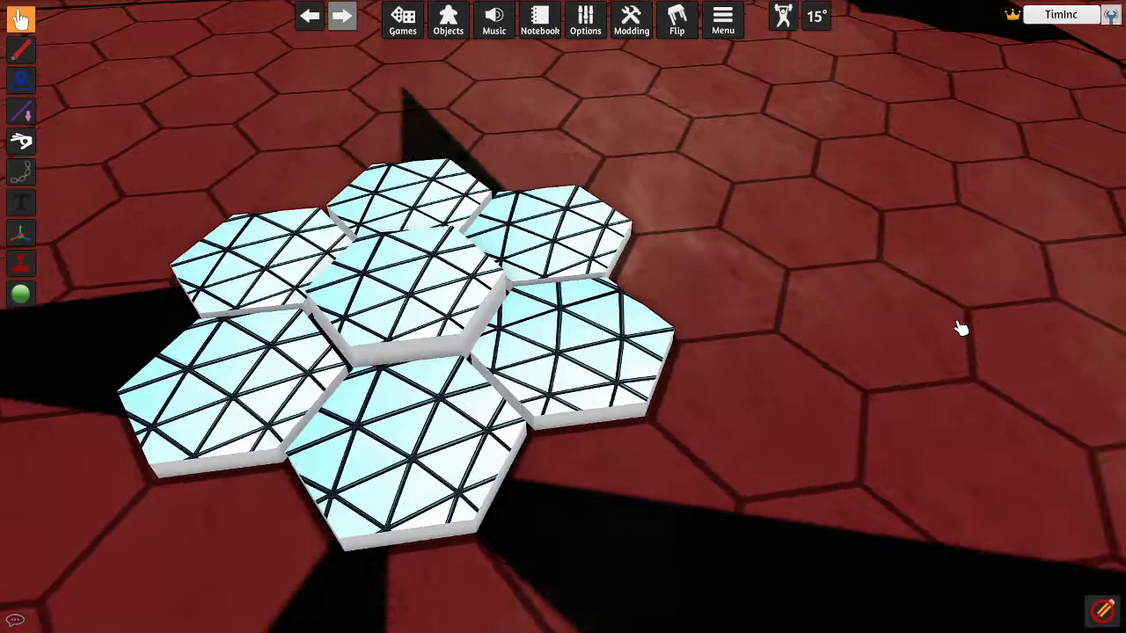
scroll(744, 415, "down", 1)
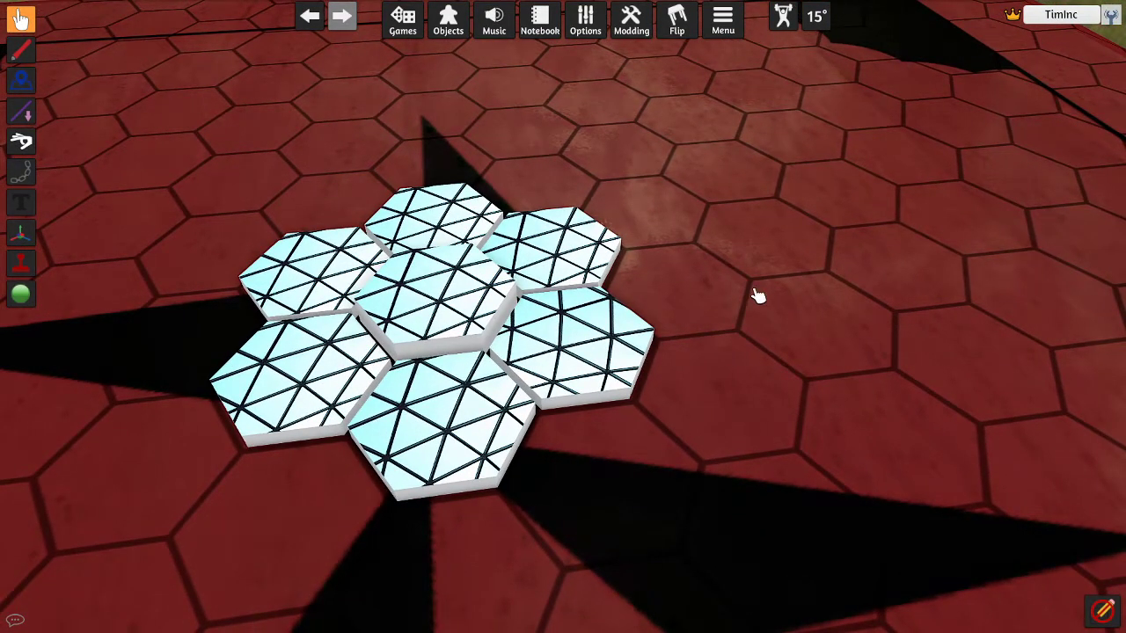
Step: Set the hex grid size to 2 in both X and Y, then close the grid options
mouse_move(588, 26)
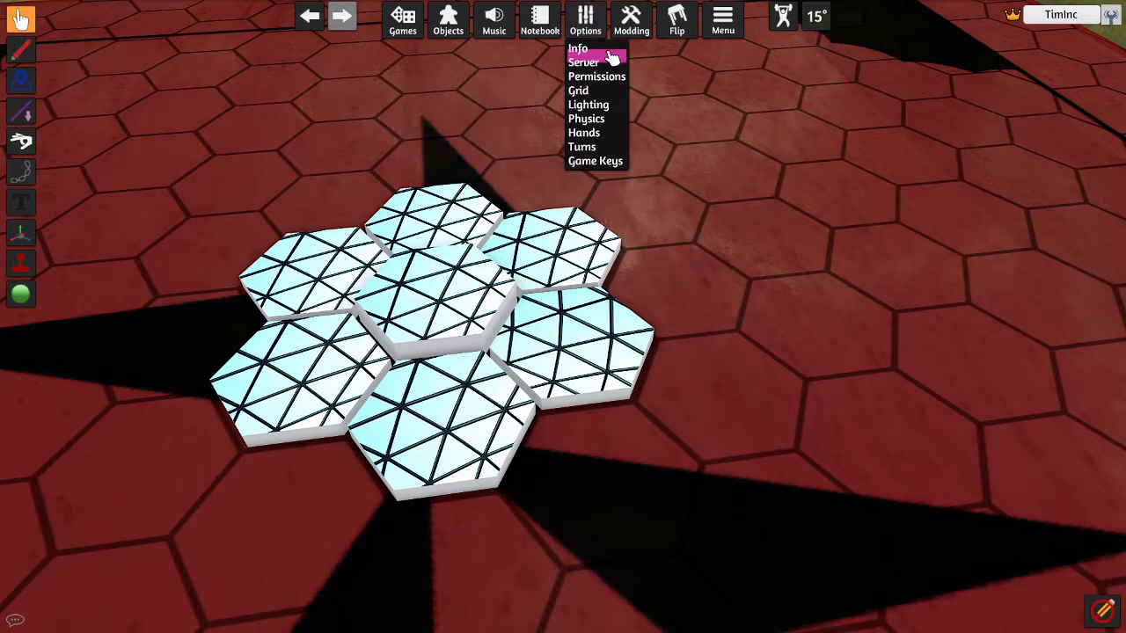
left_click(589, 92)
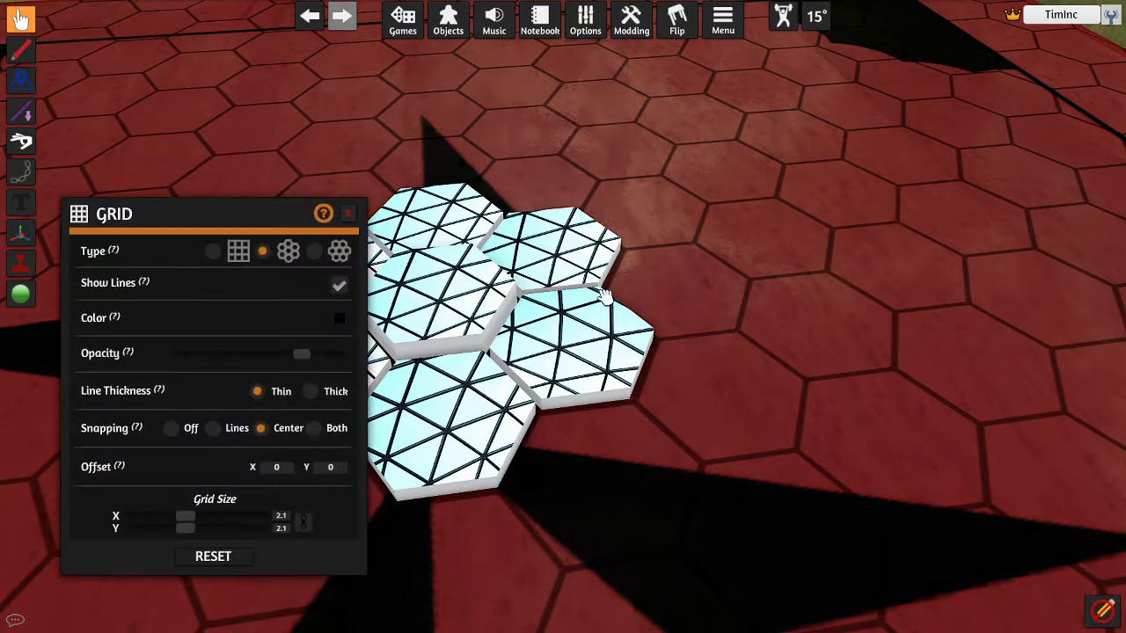
left_click(287, 517)
type("2")
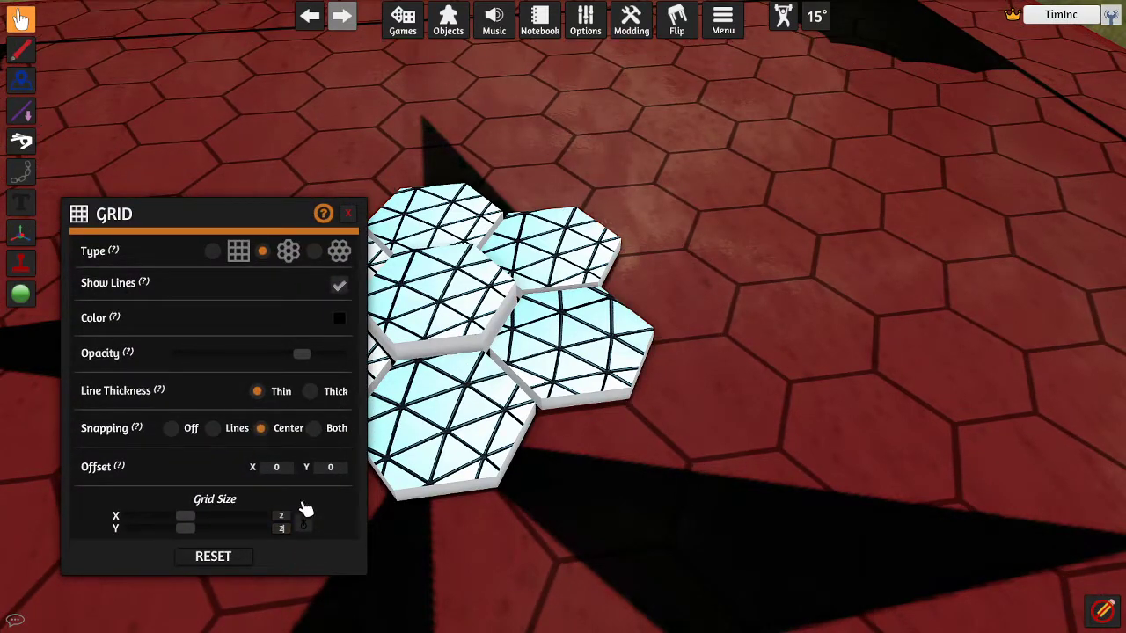
left_click(349, 212)
Step: Move the top tile off the central tile to a free area and snap the surrounding tiles to the resized grid
left_click_drag(444, 319, 757, 240)
left_click_drag(554, 260, 552, 257)
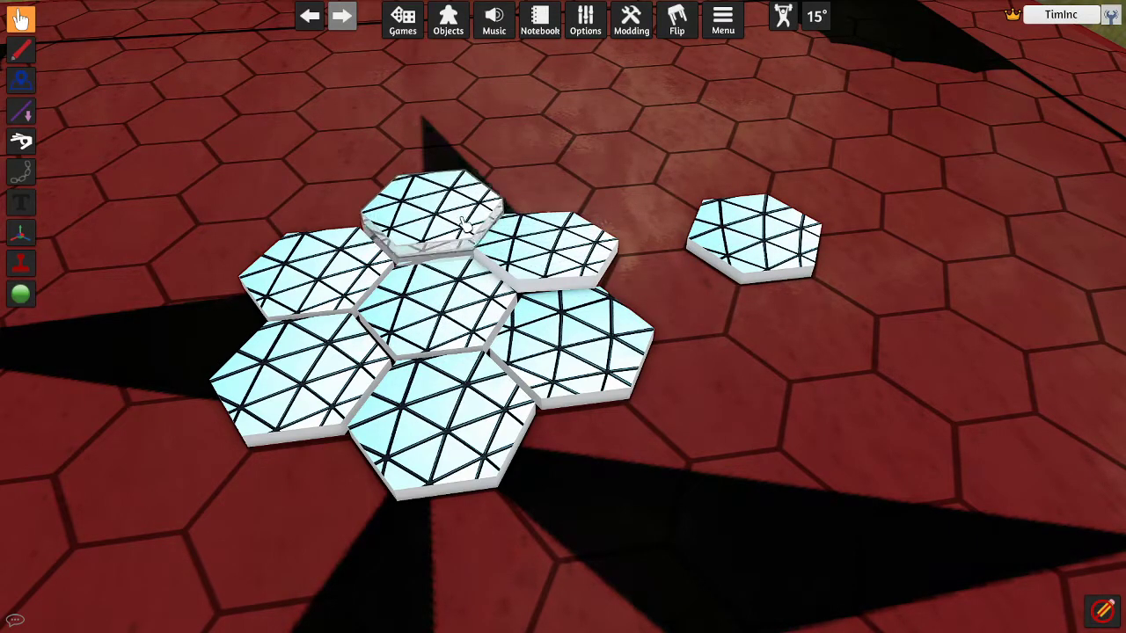
left_click_drag(321, 270, 322, 272)
left_click_drag(304, 374, 310, 371)
left_click_drag(429, 446, 431, 441)
left_click_drag(619, 373, 625, 370)
right_click_drag(770, 336, 800, 423)
left_click_drag(511, 464, 517, 464)
left_click_drag(578, 374, 580, 374)
left_click_drag(627, 493, 626, 489)
right_click_drag(746, 488, 721, 398)
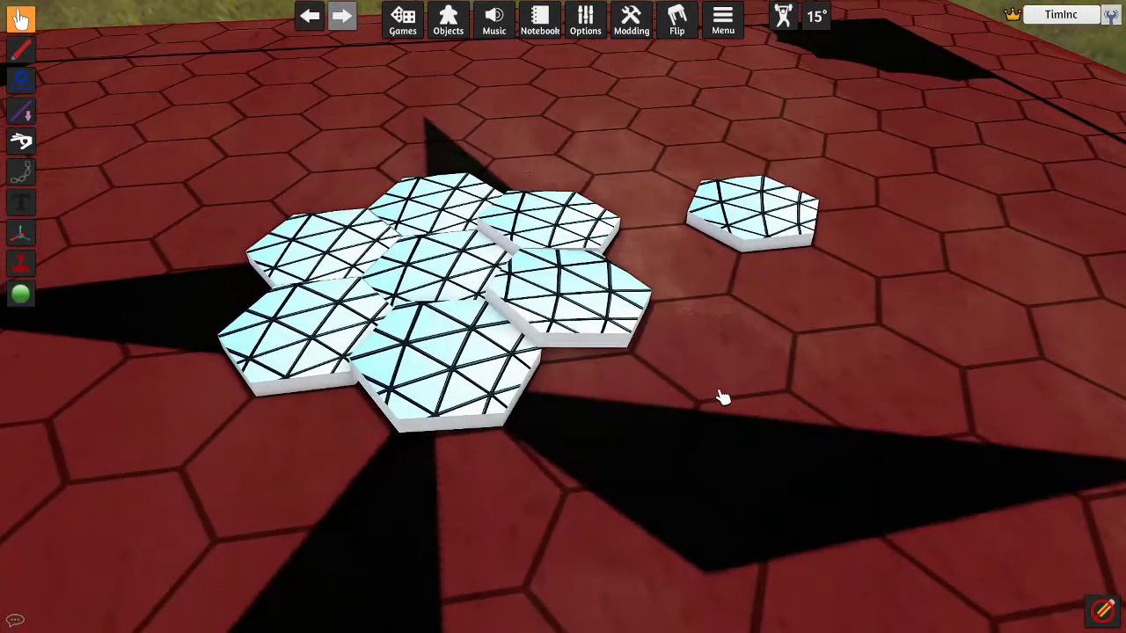
Step: Set the hex grid size to 2.05 in both X and Y, then close the grid options
left_click(597, 24)
left_click(581, 91)
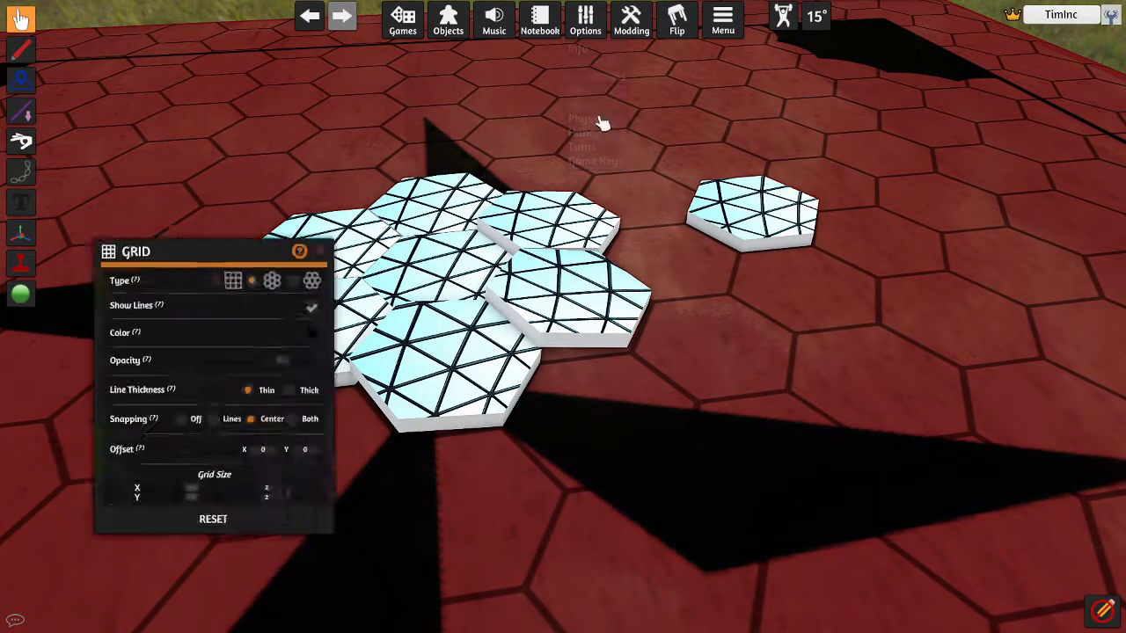
left_click(284, 517)
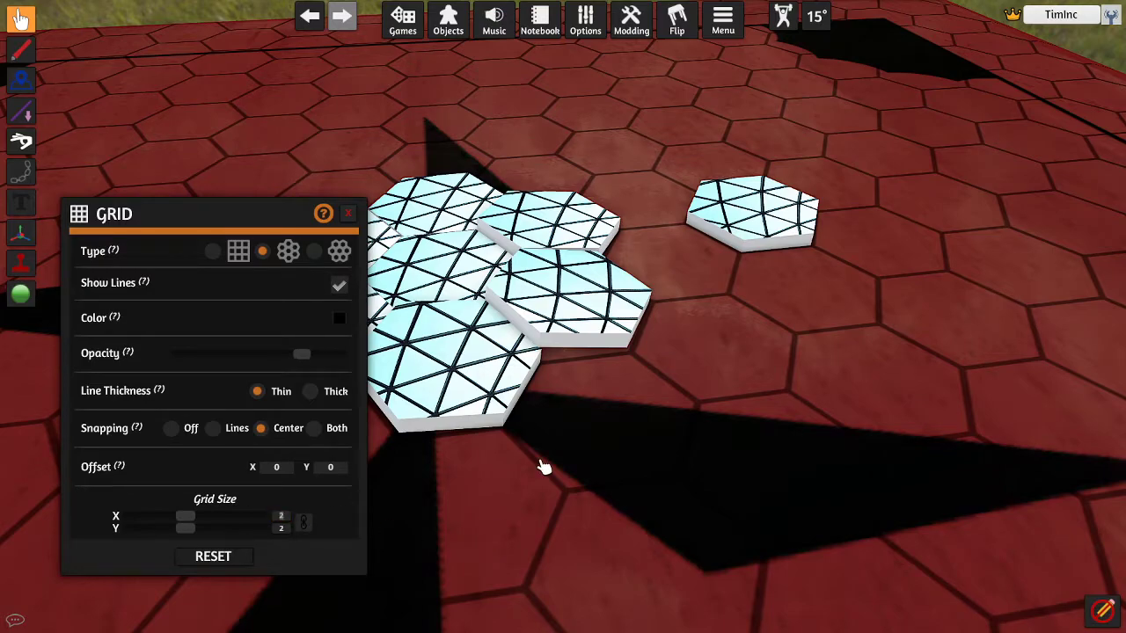
type(".05")
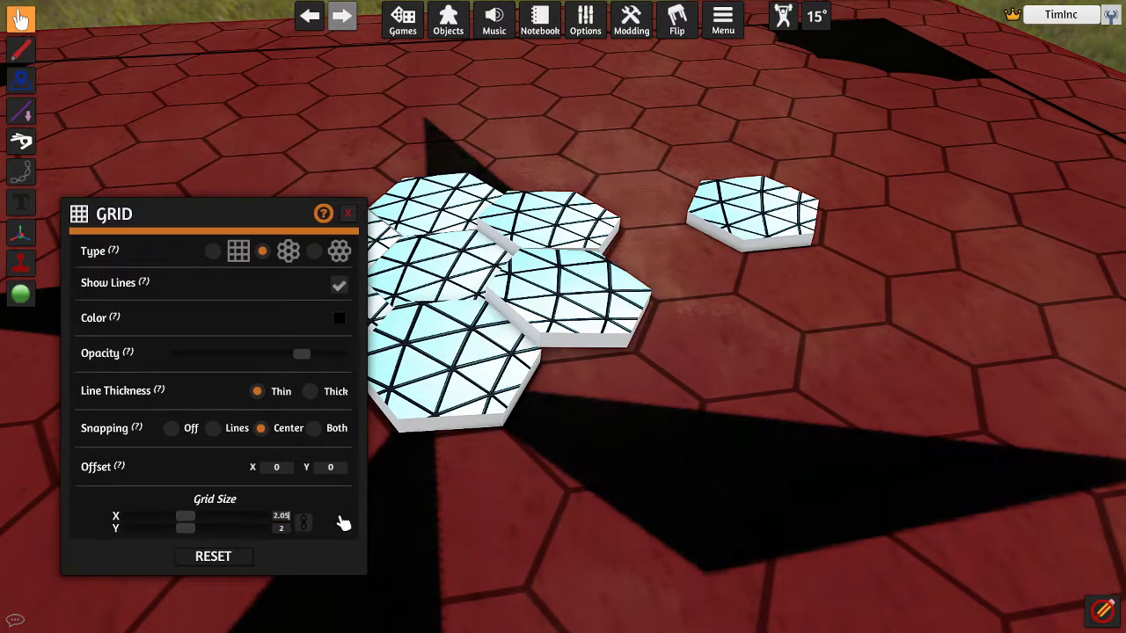
left_click(285, 529)
type("2.05")
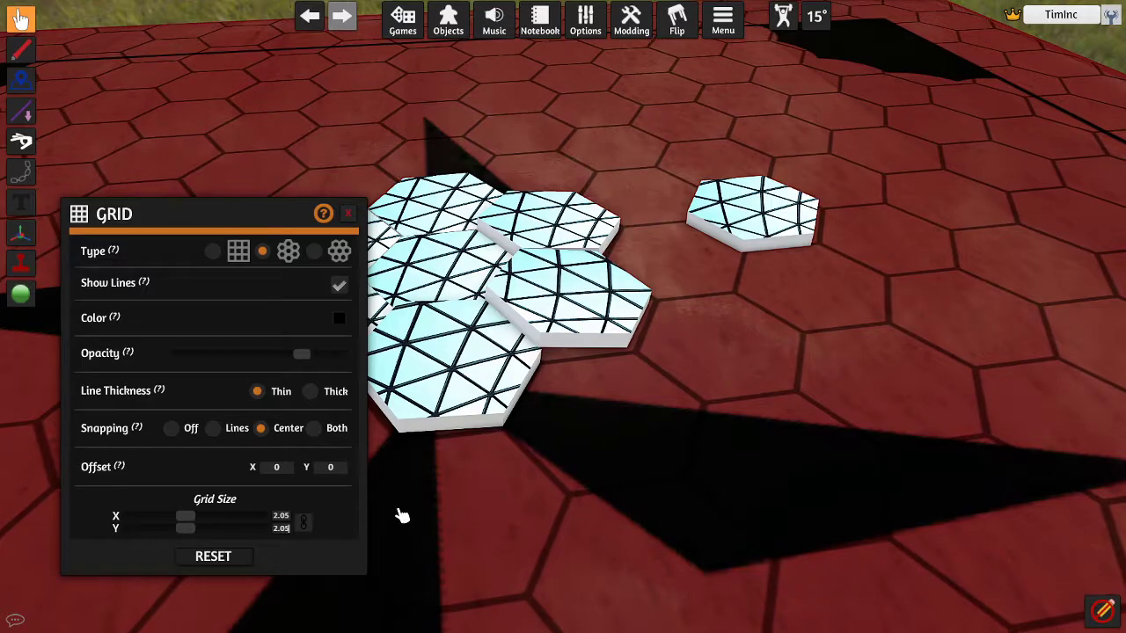
left_click(350, 214)
Step: Nudge the outer tiles so they snap to the resized grid, and inspect how the cluster fits together
right_click_drag(631, 132, 615, 222)
left_click_drag(512, 369, 538, 373)
left_click_drag(546, 503, 583, 543)
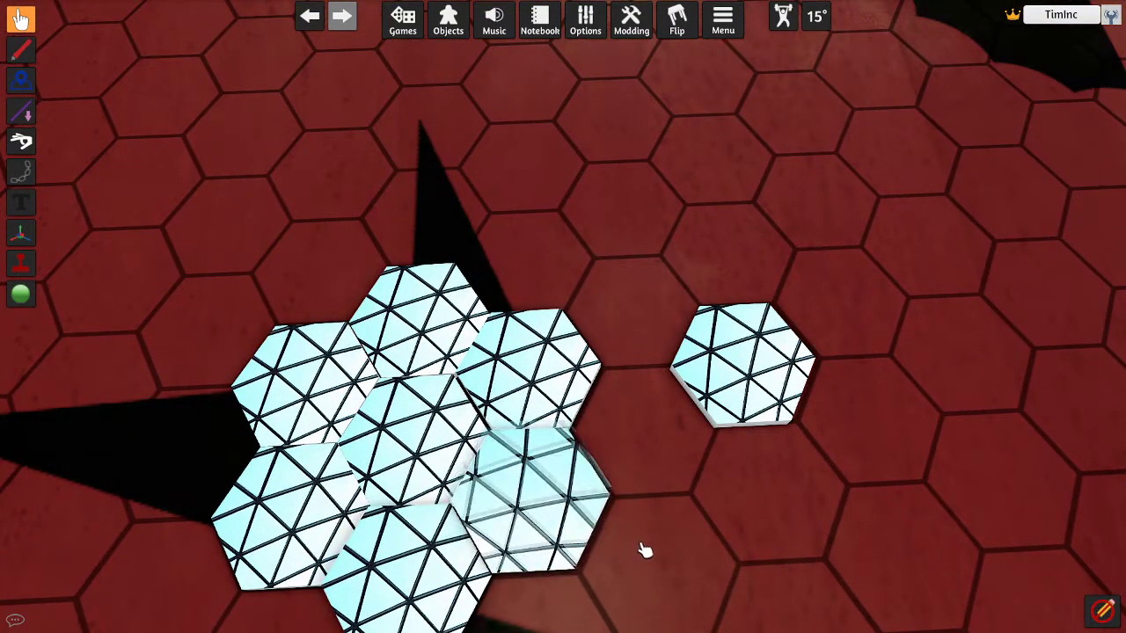
right_click_drag(674, 534, 607, 449)
left_click_drag(475, 337, 480, 347)
right_click_drag(815, 427, 688, 425)
left_click(585, 22)
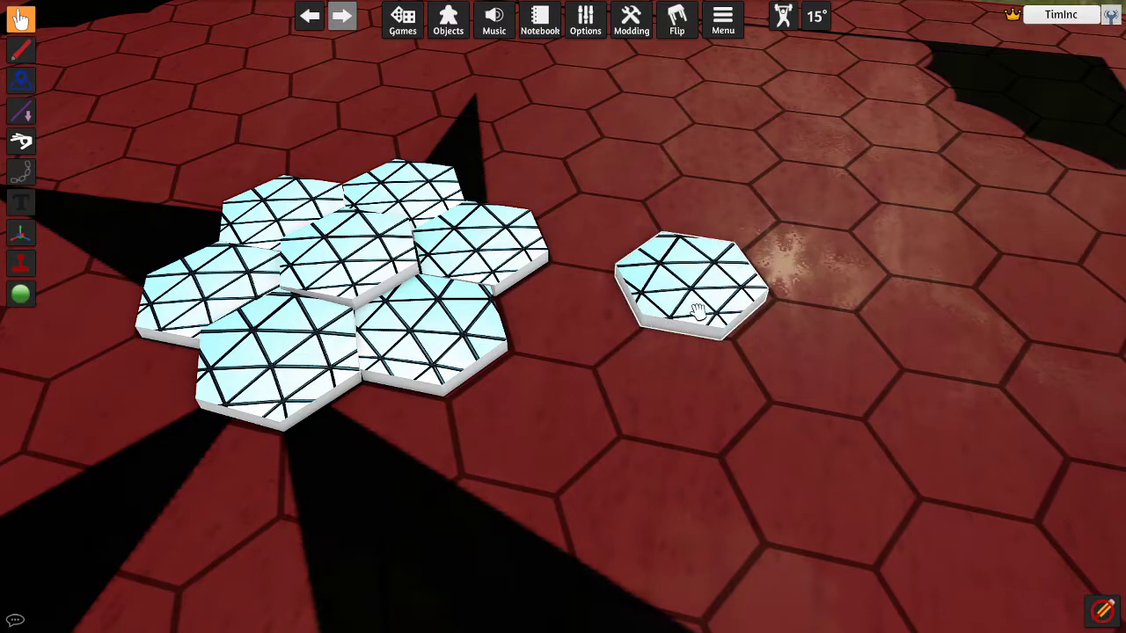
right_click_drag(632, 342, 622, 368)
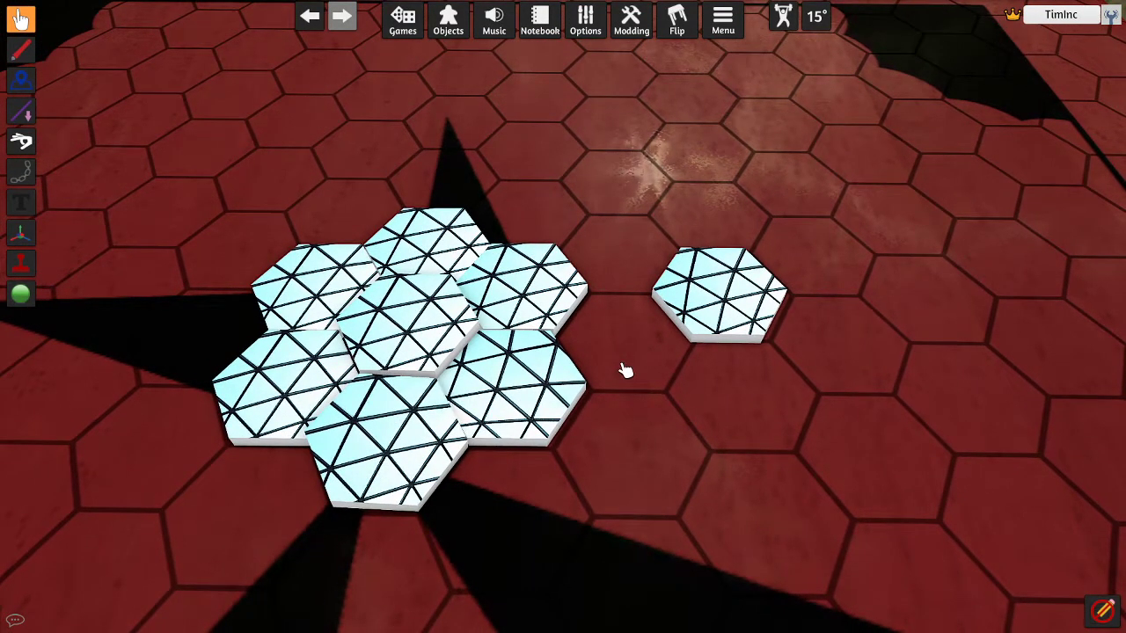
Step: Display the spare hex tile's transform values with the gizmo tool and examine its scale, leaving the tile unmodified
mouse_move(21, 240)
left_click(54, 234)
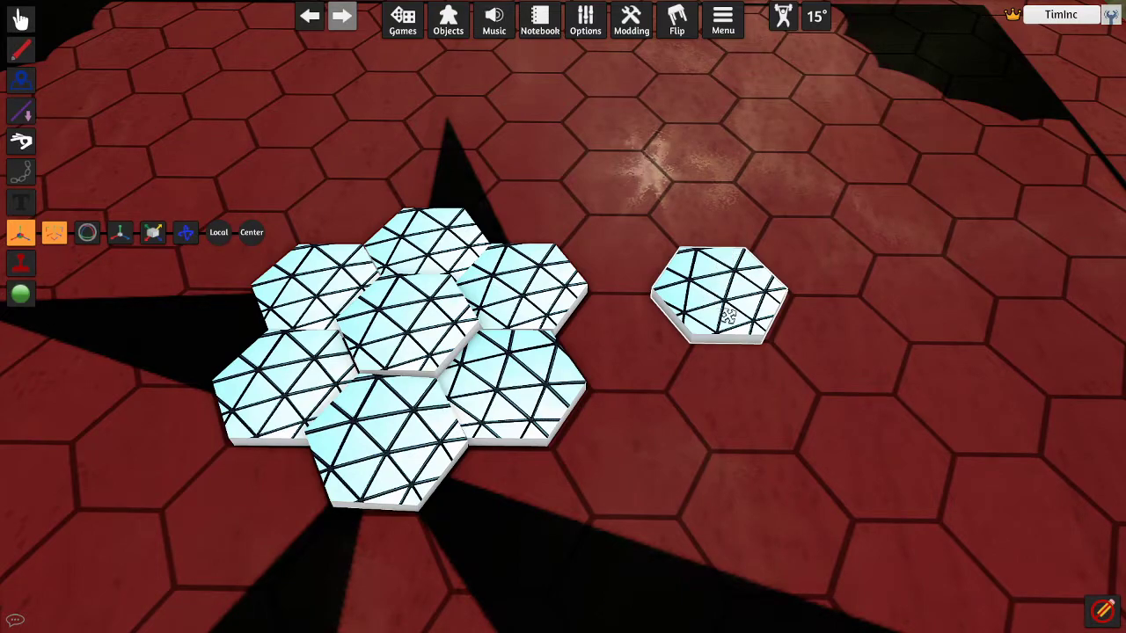
left_click(713, 296)
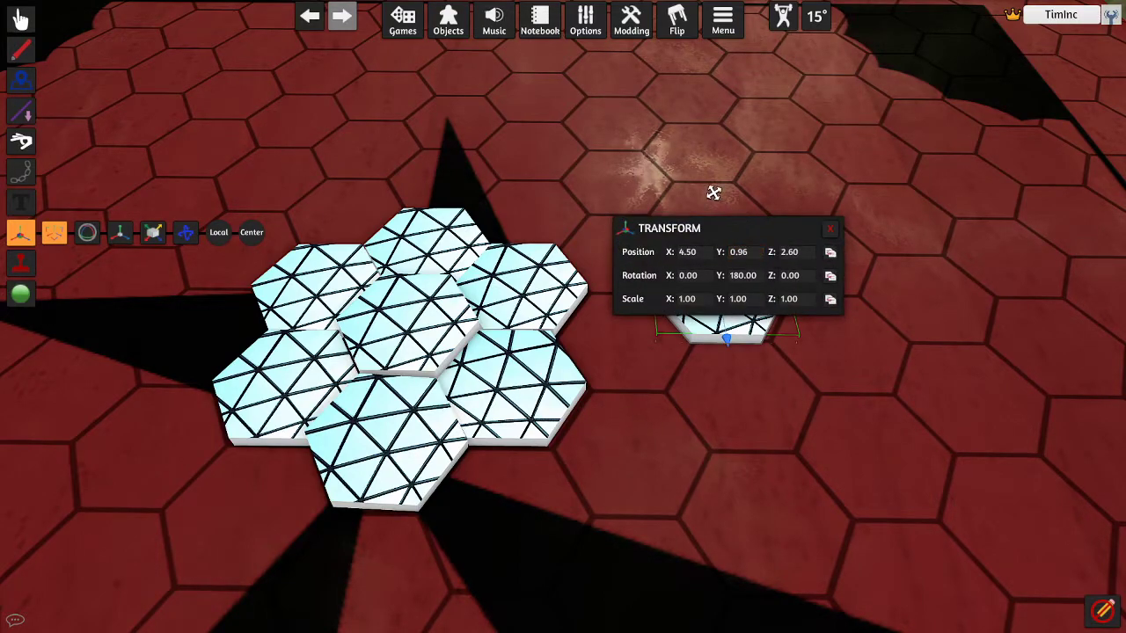
left_click_drag(752, 231, 624, 103)
left_click(572, 179)
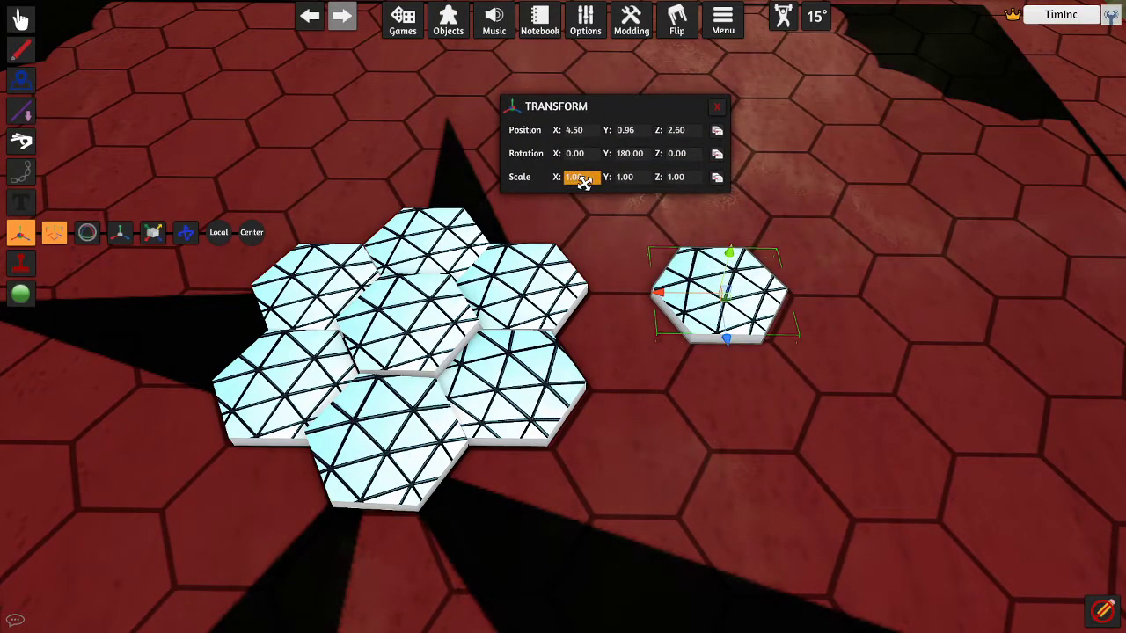
key("Tab")
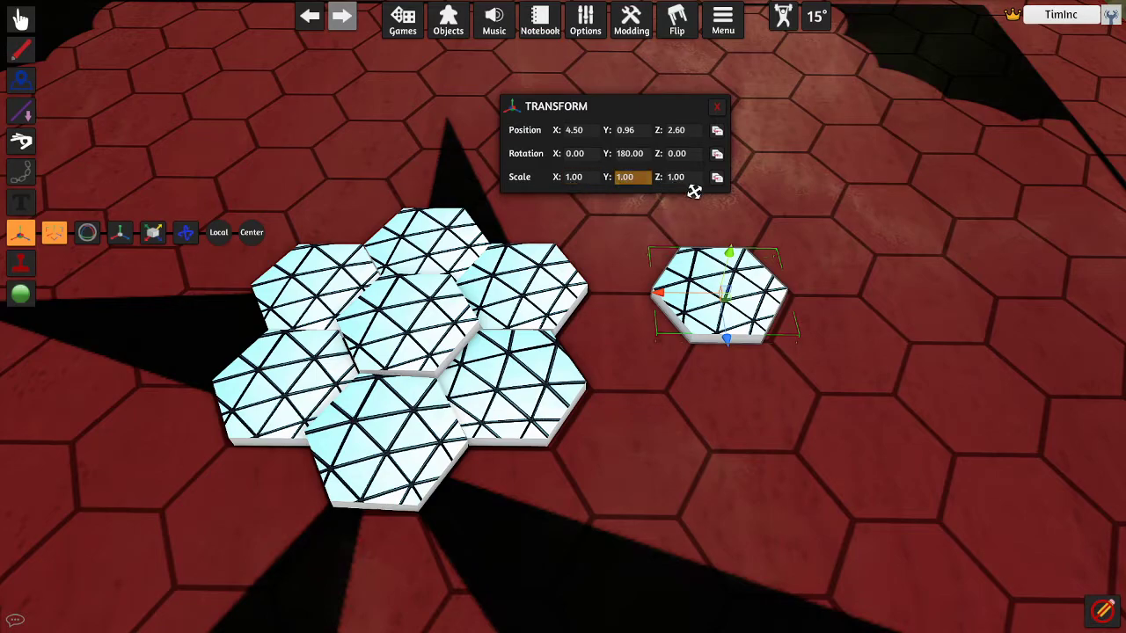
left_click(596, 179)
left_click(635, 177)
left_click(598, 181)
left_click(780, 323)
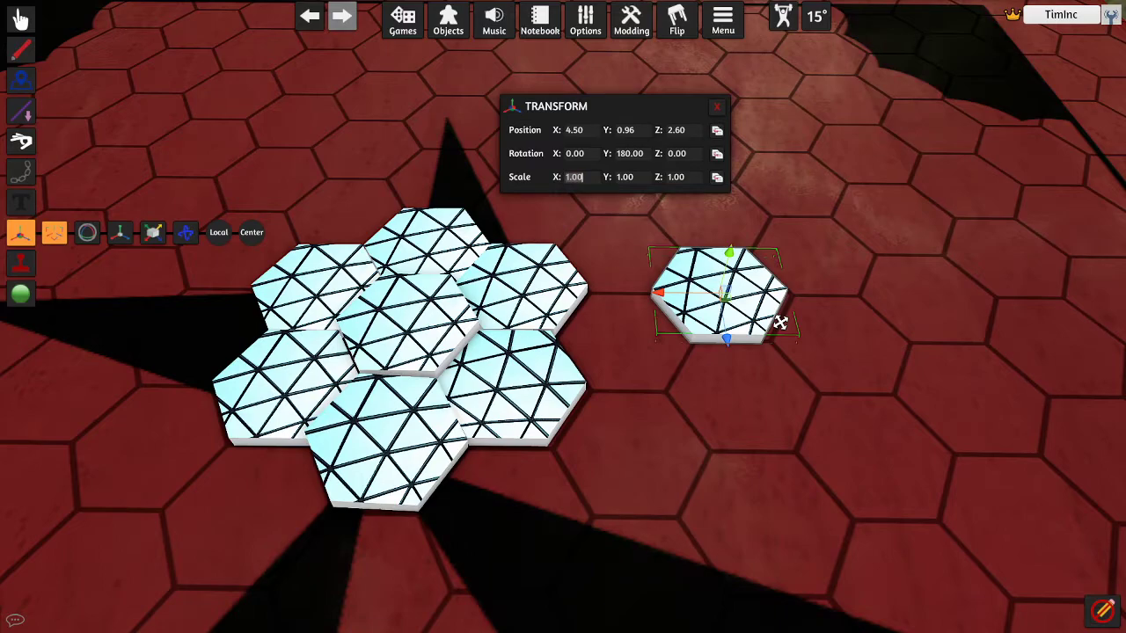
left_click(21, 23)
Step: Set the hex grid size to 2.1 and close the grid options
right_click_drag(628, 454, 651, 470)
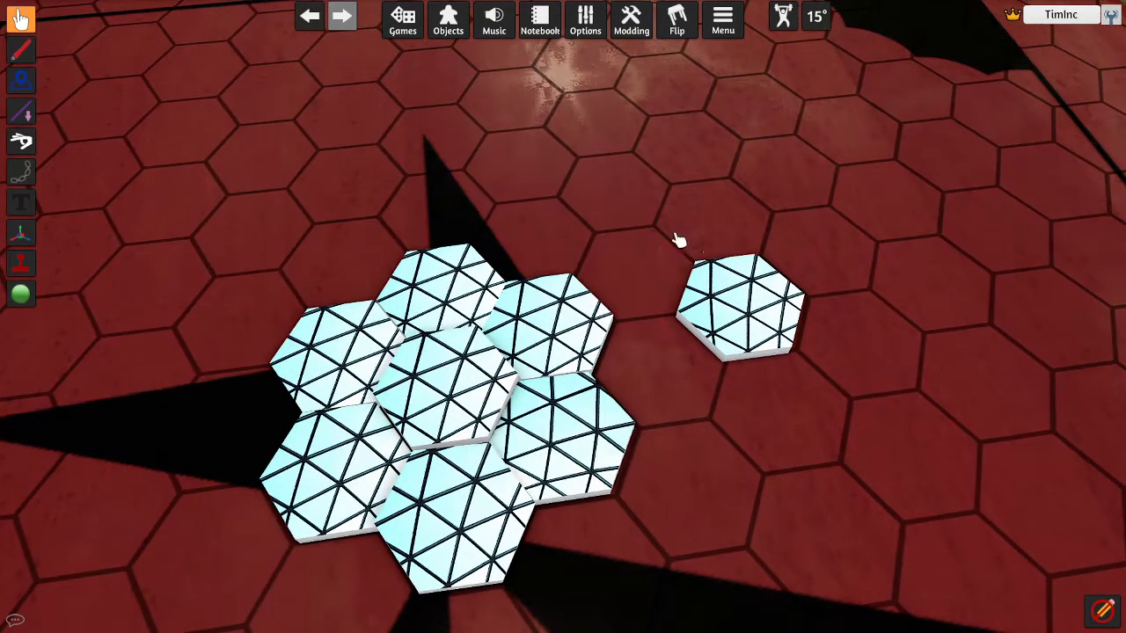
left_click(588, 32)
left_click(605, 92)
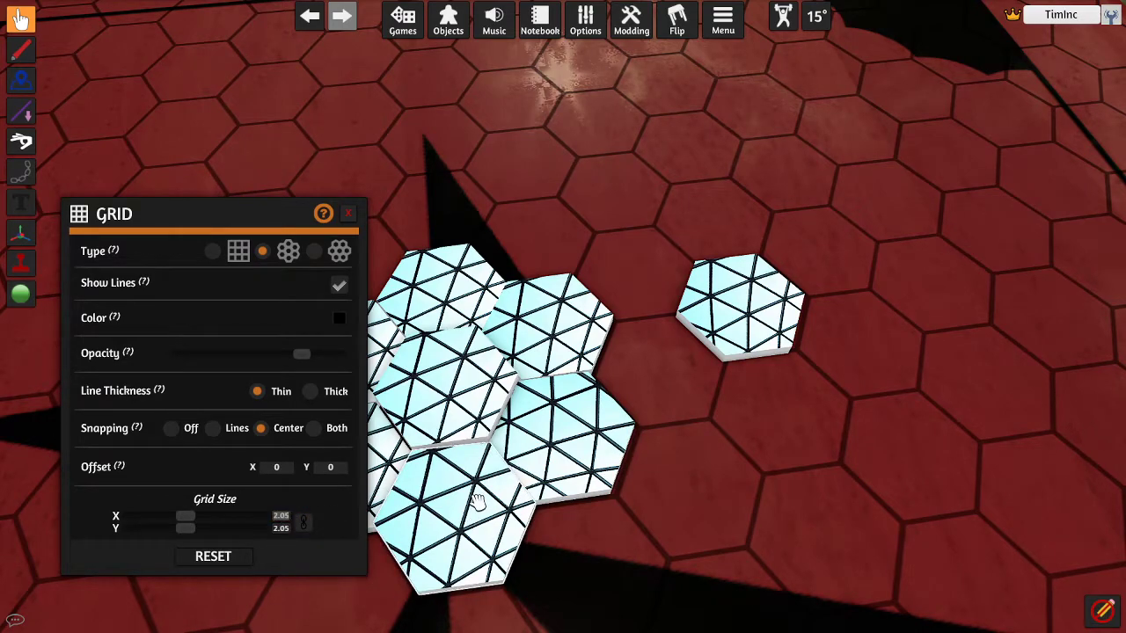
type("2.1")
left_click(280, 528)
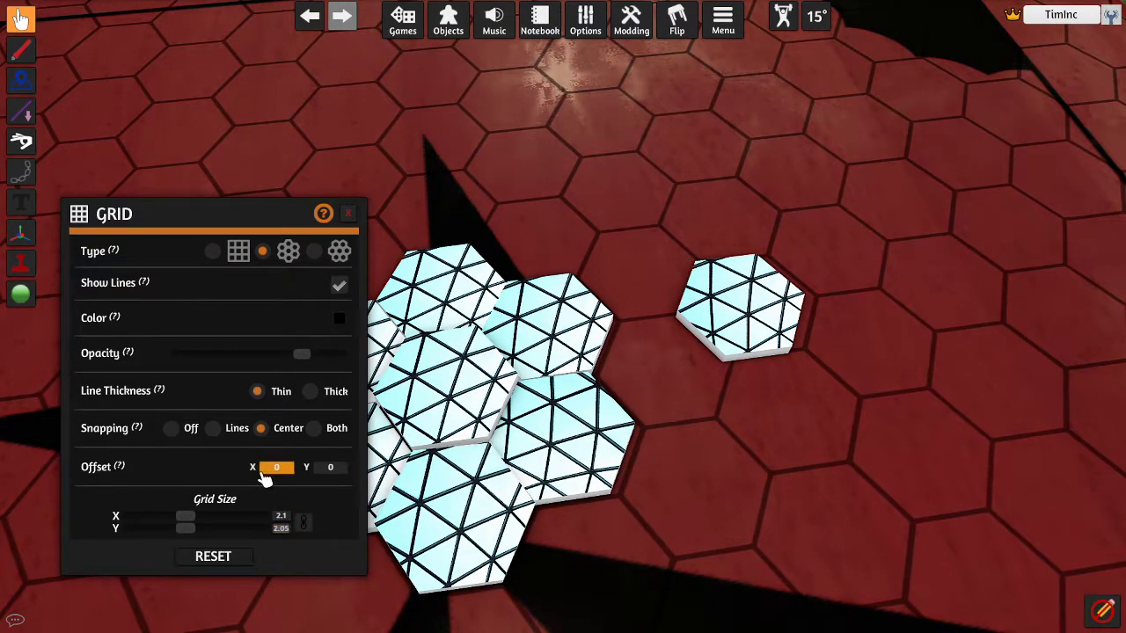
left_click(350, 214)
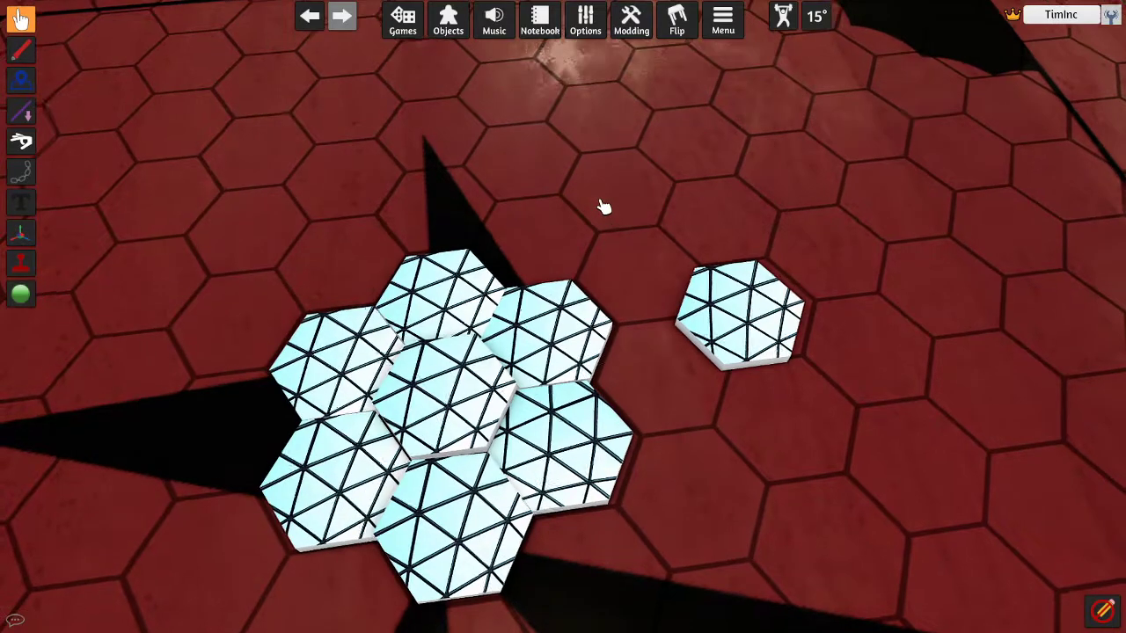
Step: Move all seven clustered tiles to adjacent cells farther up the table and snap the spare tile in beside them
right_click_drag(600, 202, 591, 202)
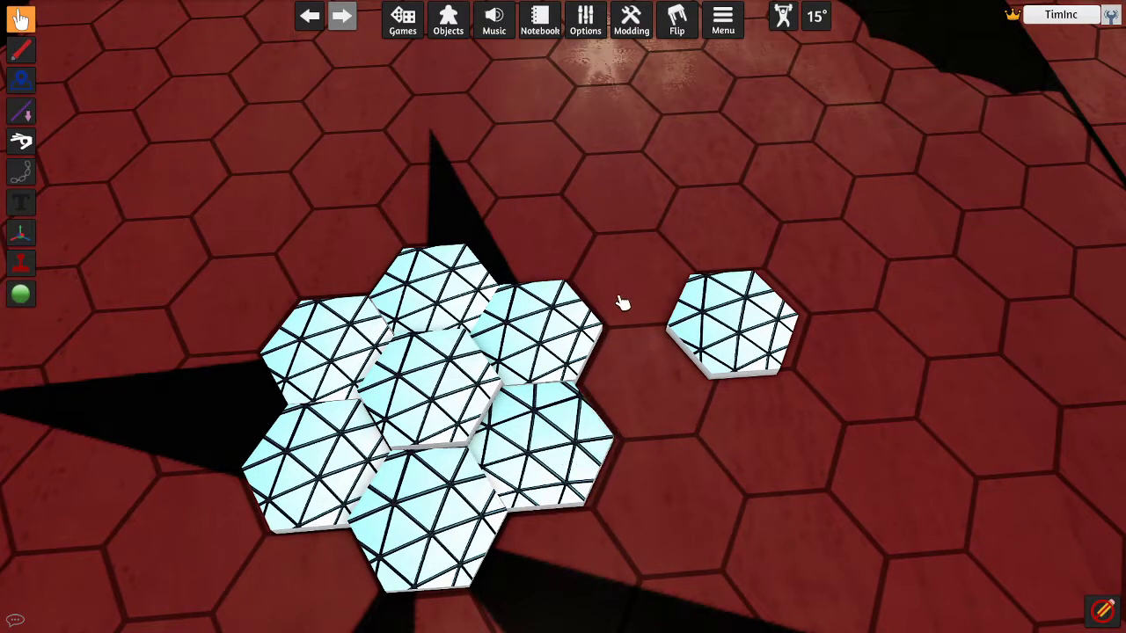
left_click_drag(436, 290, 438, 123)
left_click_drag(325, 352, 346, 167)
left_click_drag(429, 387, 438, 192)
left_click_drag(560, 362, 534, 165)
left_click_drag(534, 471, 536, 167)
key("w")
left_click_drag(299, 587, 342, 158)
left_click_drag(433, 606, 443, 115)
key("w")
key("a")
left_click_drag(843, 473, 714, 250)
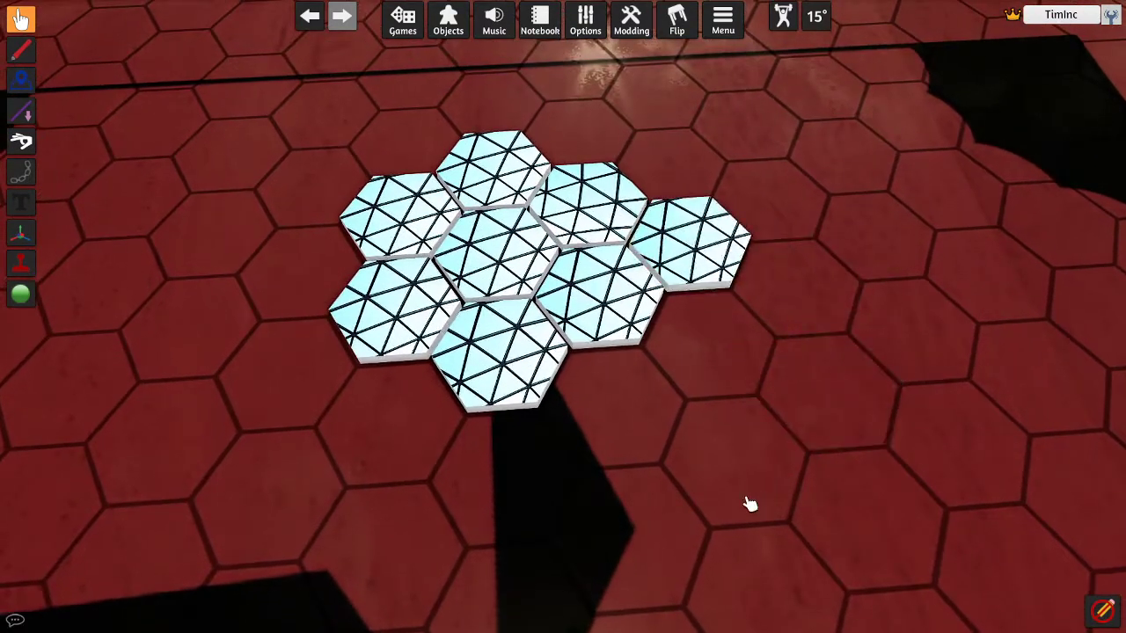
Step: Place the spare tile on the central tile, then on surrounding tiles in turn, and inspect the stacking from different angles
key("w")
left_click_drag(688, 311, 496, 319)
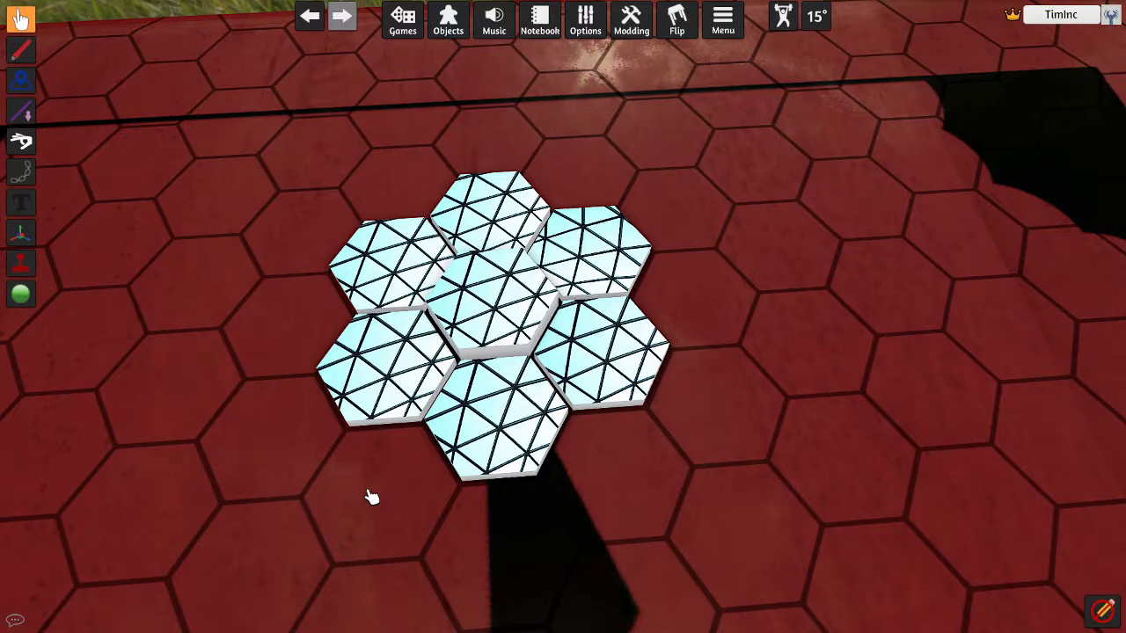
mouse_move(634, 316)
left_mouse_down()
mouse_move(653, 281)
mouse_move(704, 290)
mouse_move(619, 324)
left_mouse_up()
left_click_drag(480, 423, 493, 400)
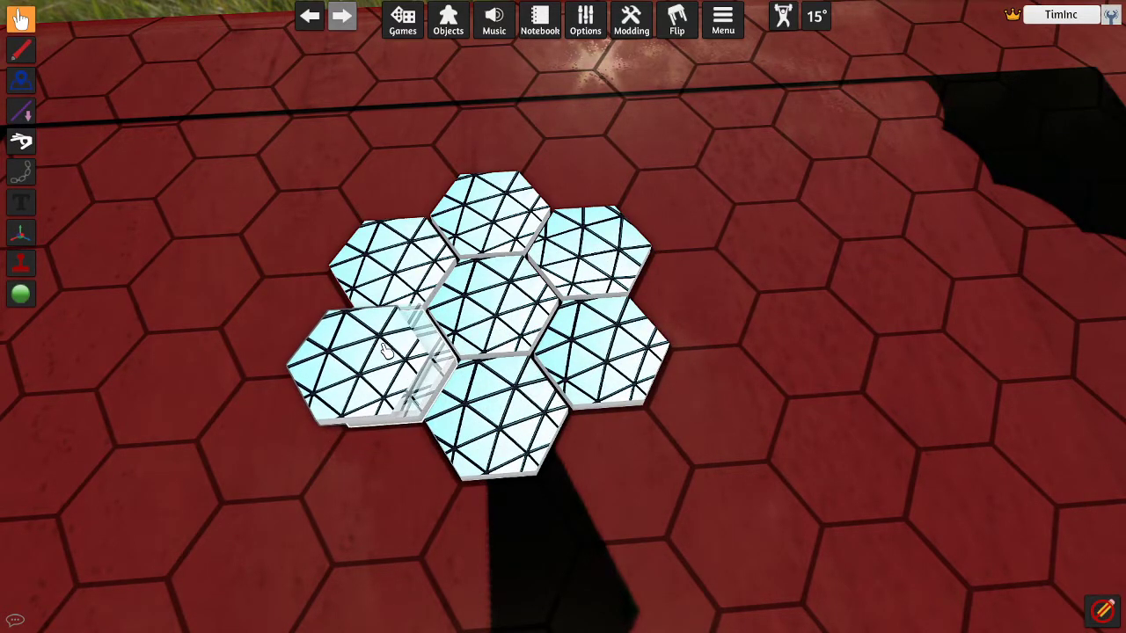
right_click_drag(310, 518, 343, 495)
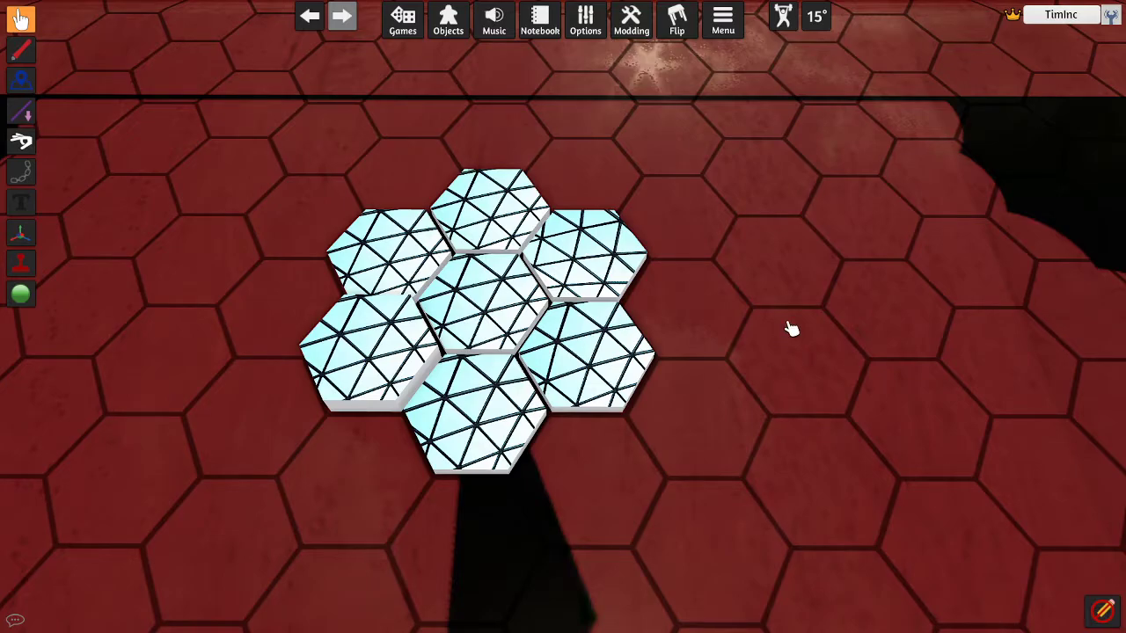
right_click_drag(556, 493, 741, 436)
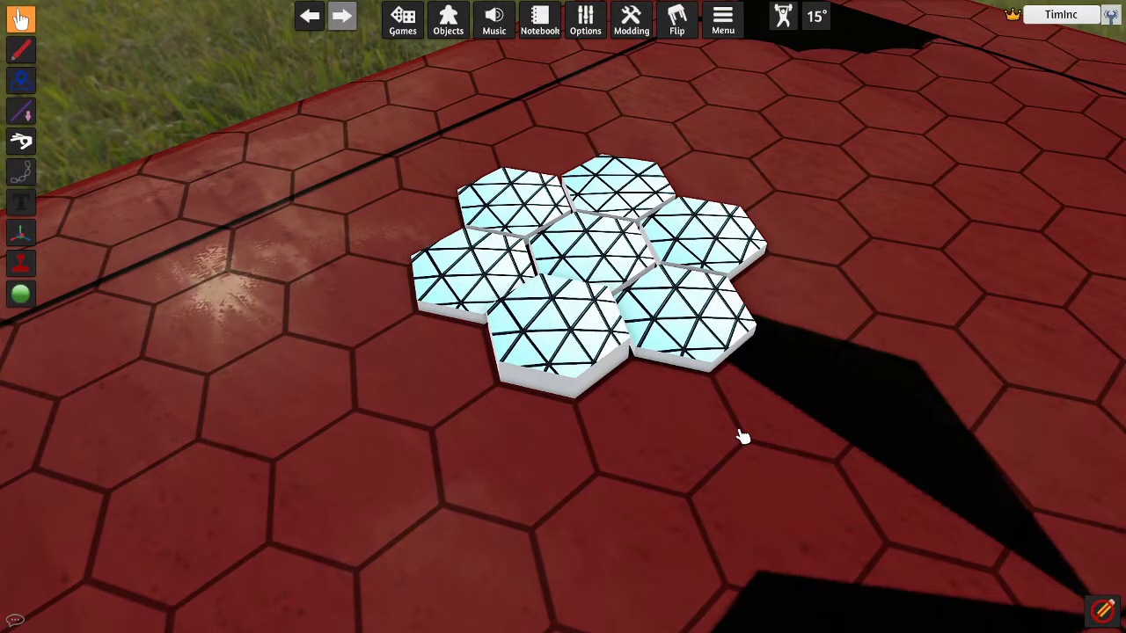
left_click_drag(573, 350, 475, 273)
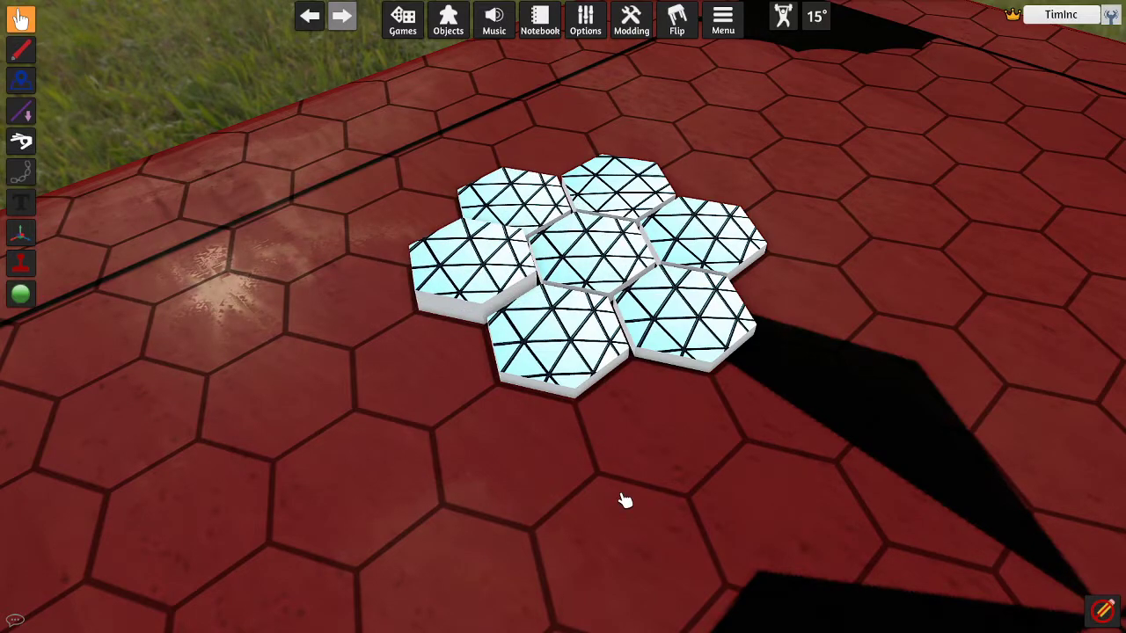